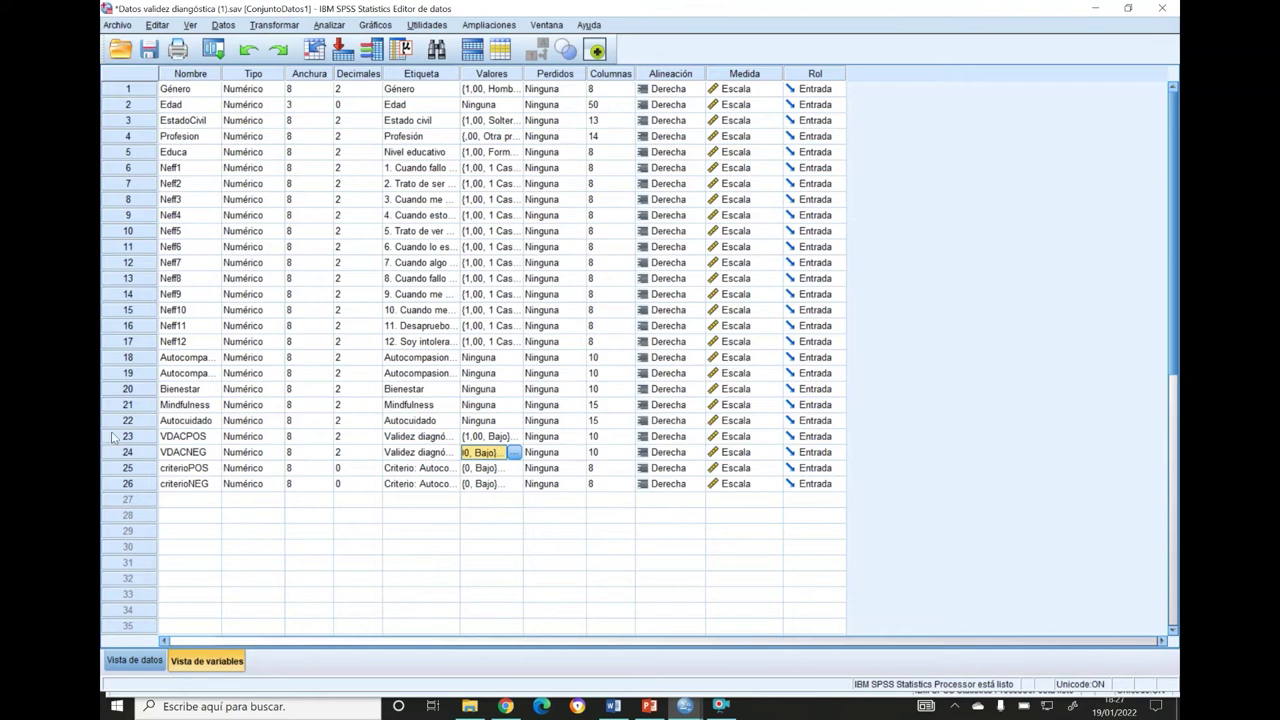
- Start a crosstabs (Tablas cruzadas) analysis and list its available variables by name instead of by label
drag(113, 437, 113, 455)
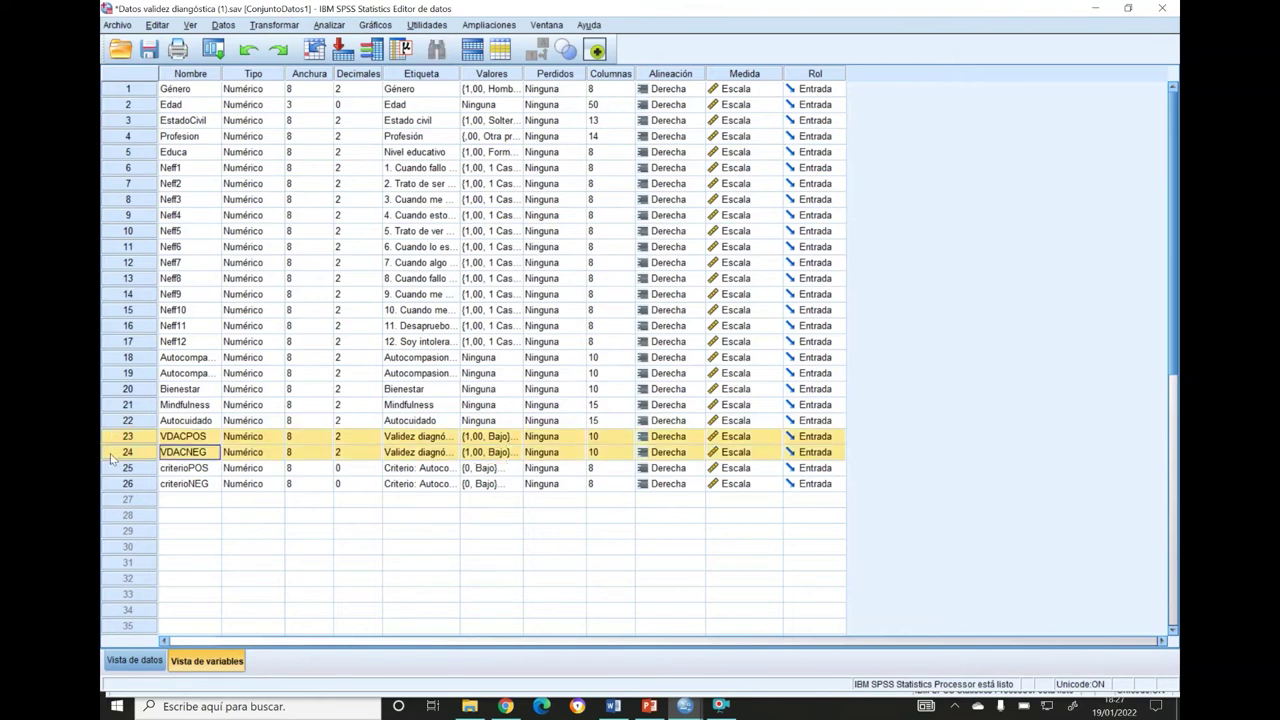
drag(120, 469, 128, 485)
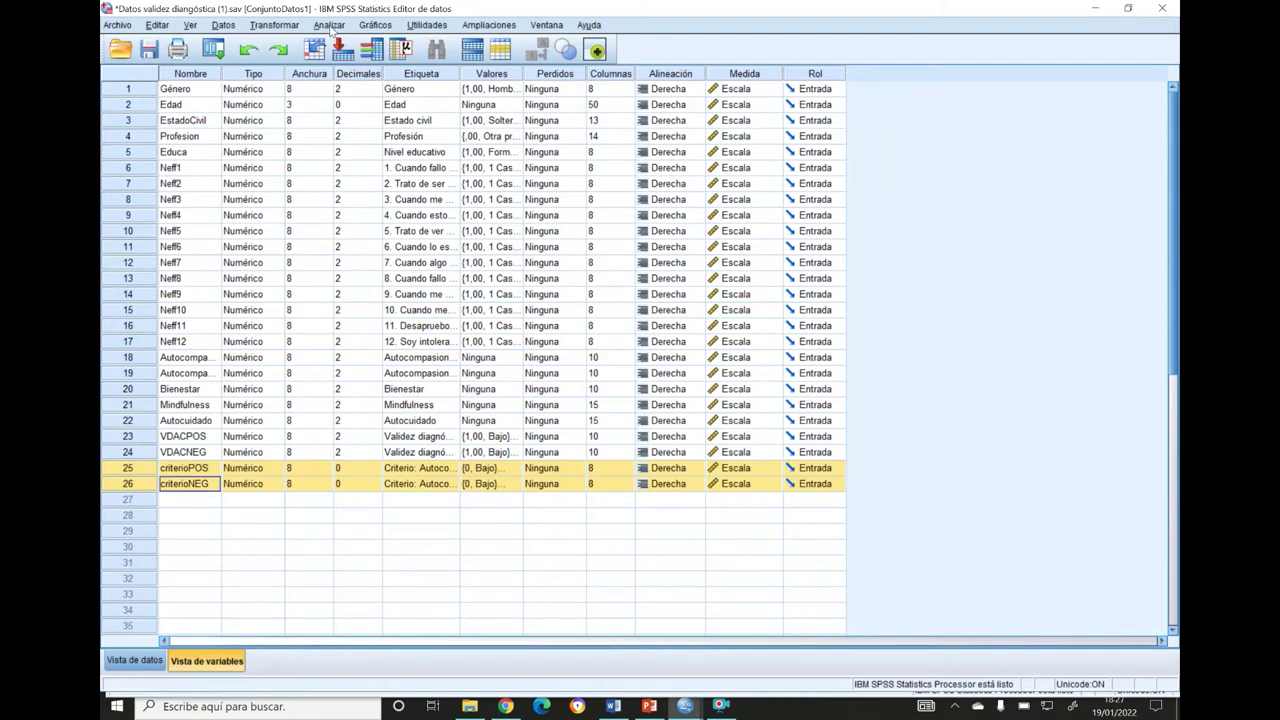
click(329, 25)
mouse_move(375, 64)
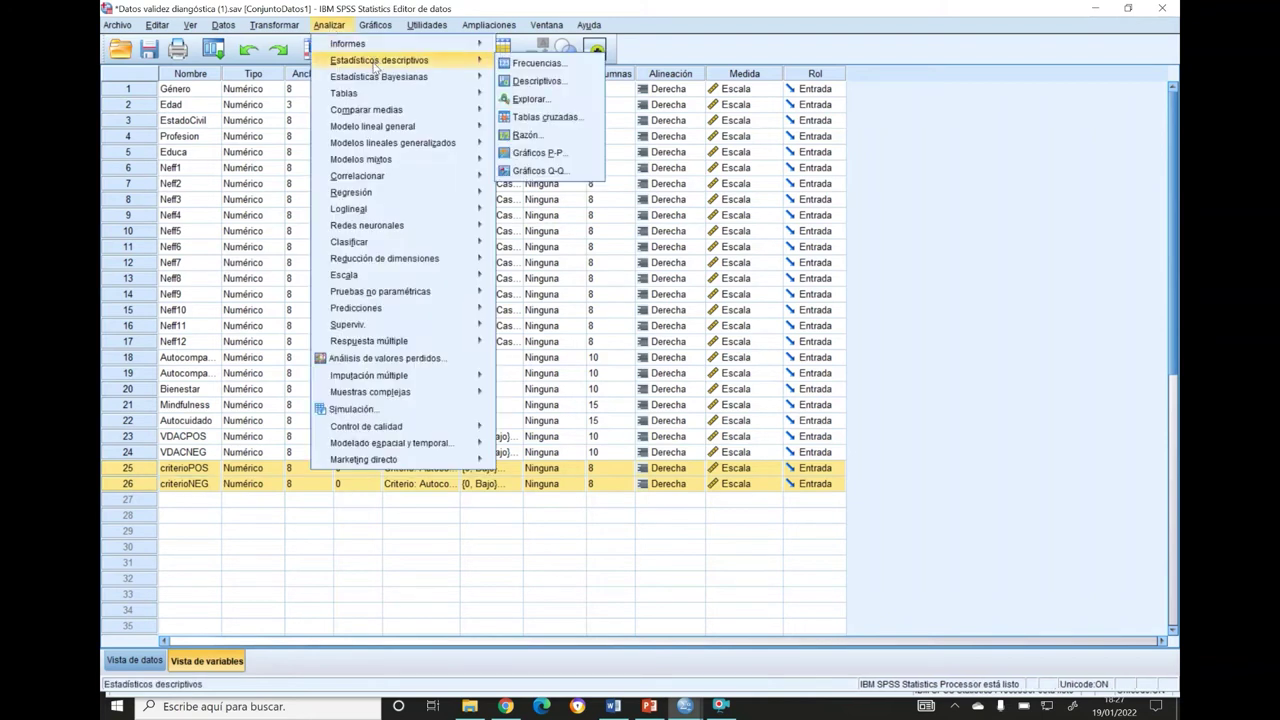
click(562, 116)
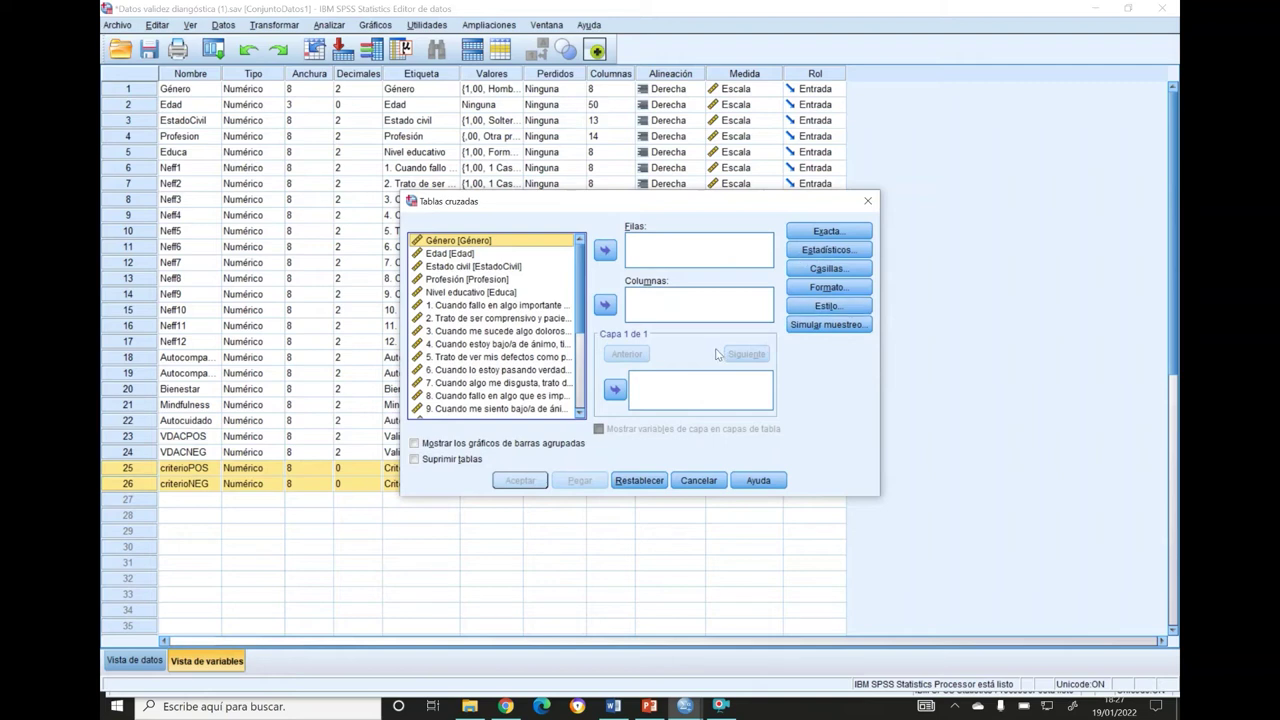
right_click(511, 345)
click(517, 362)
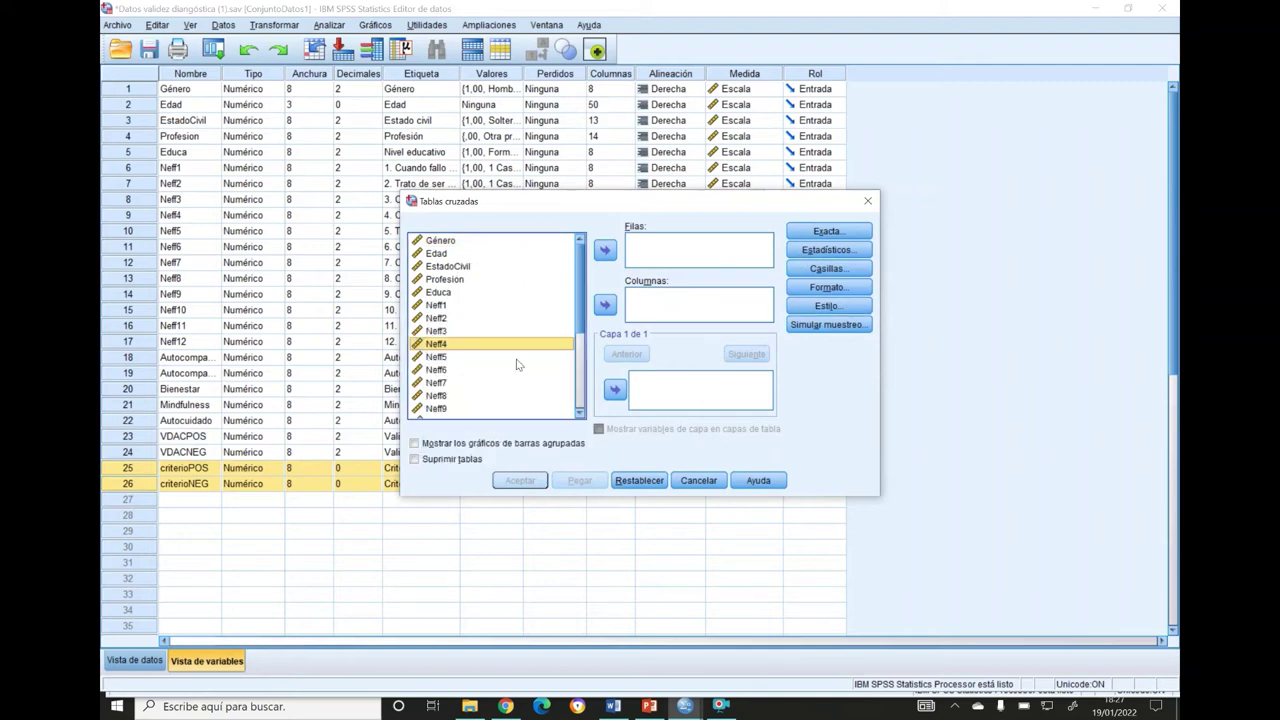
- Assign VDACPOS to the crosstab's columns and criterioPOS to its rows
scroll(517, 365, down, 4)
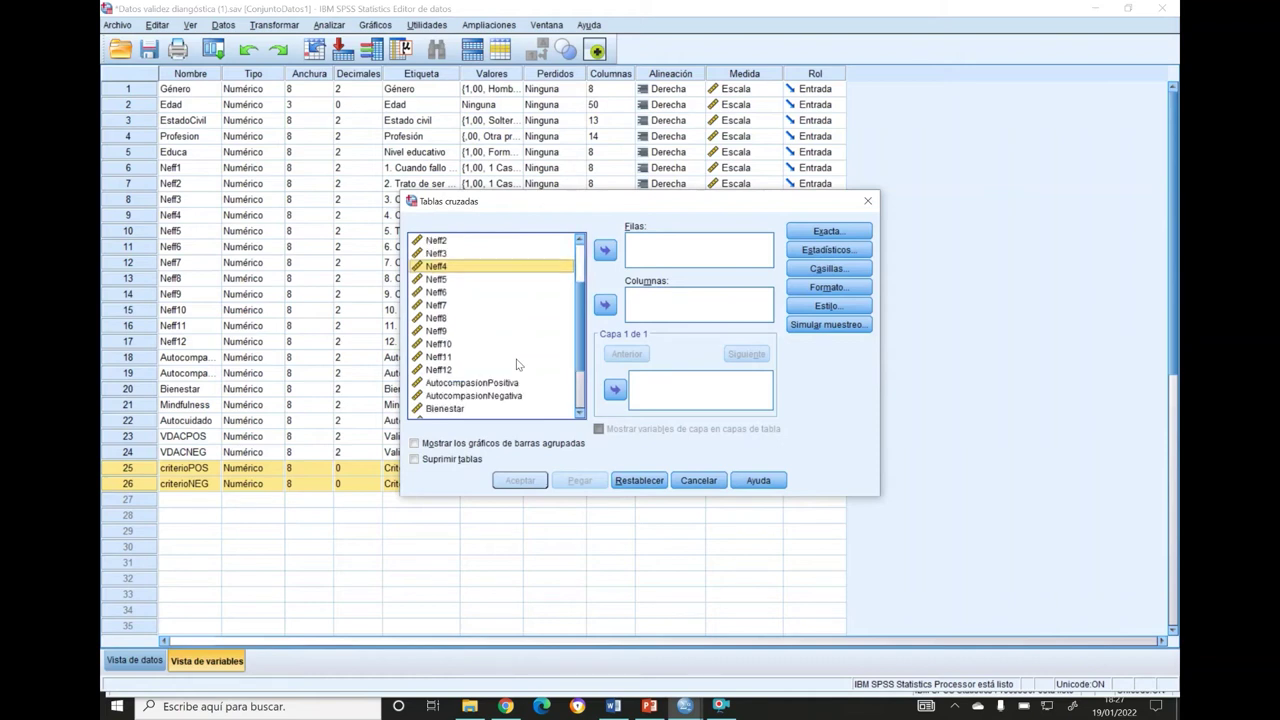
click(438, 375)
click(443, 388)
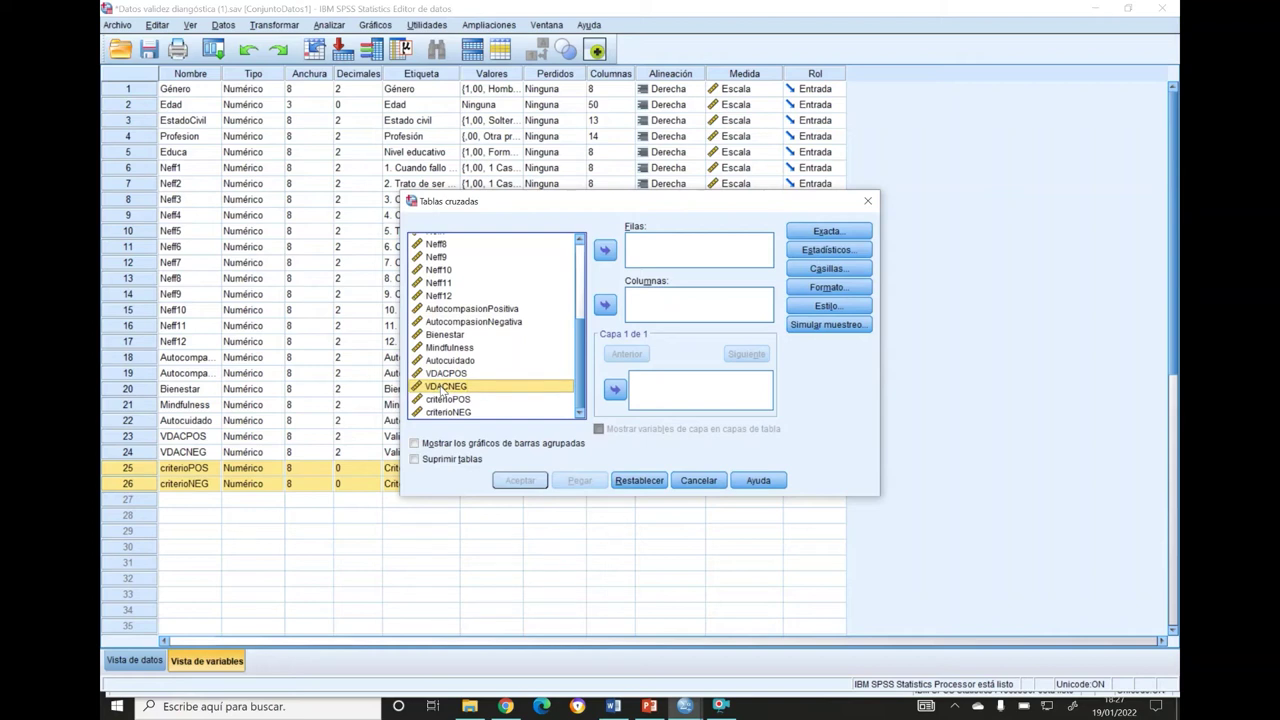
click(440, 401)
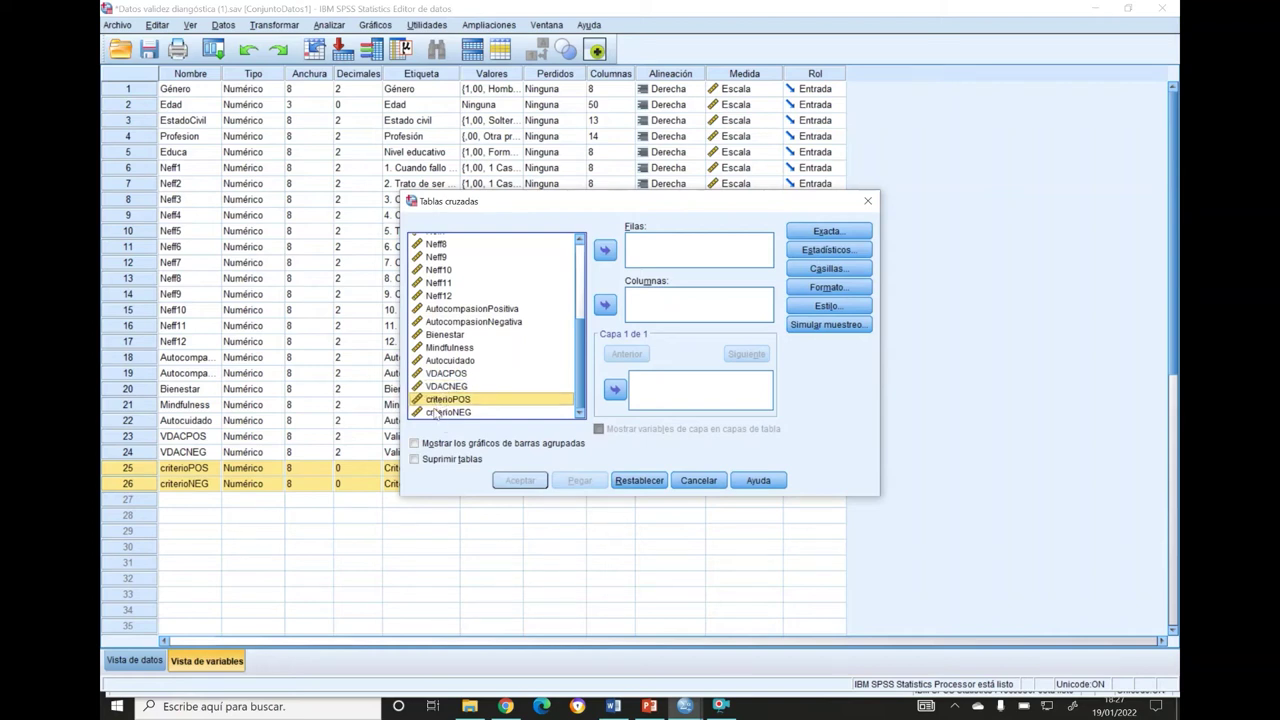
click(437, 413)
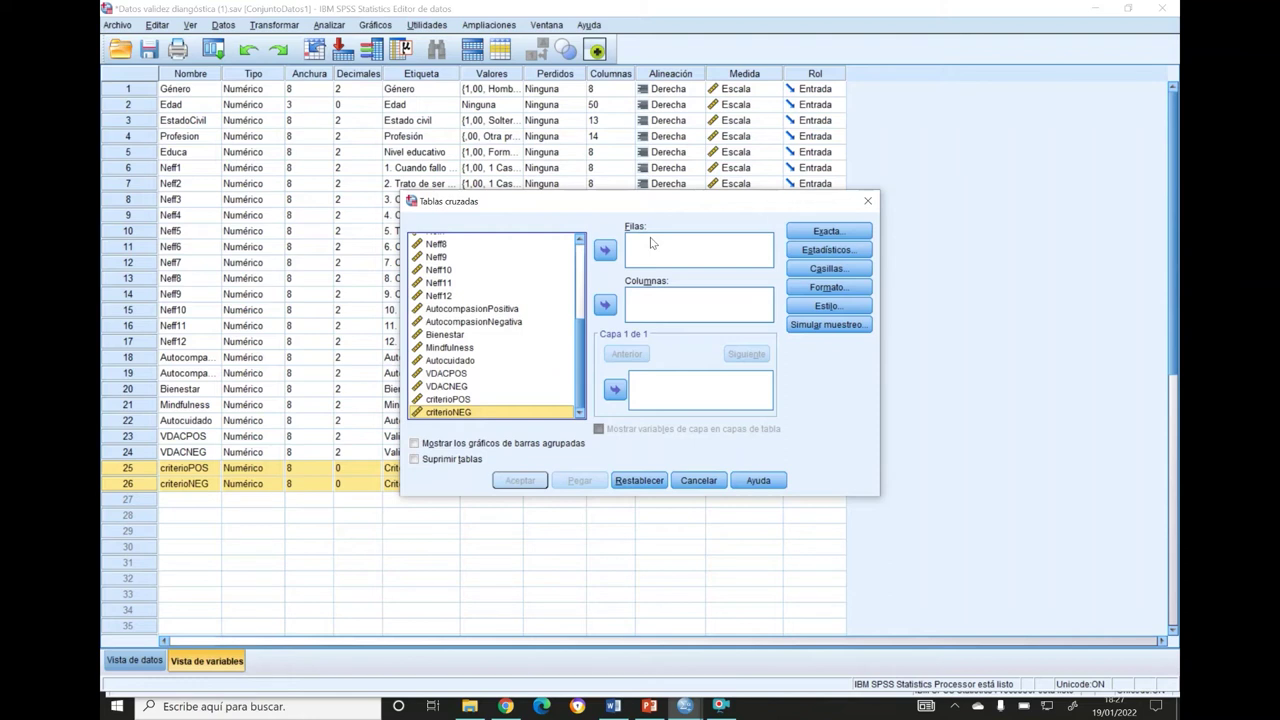
click(456, 374)
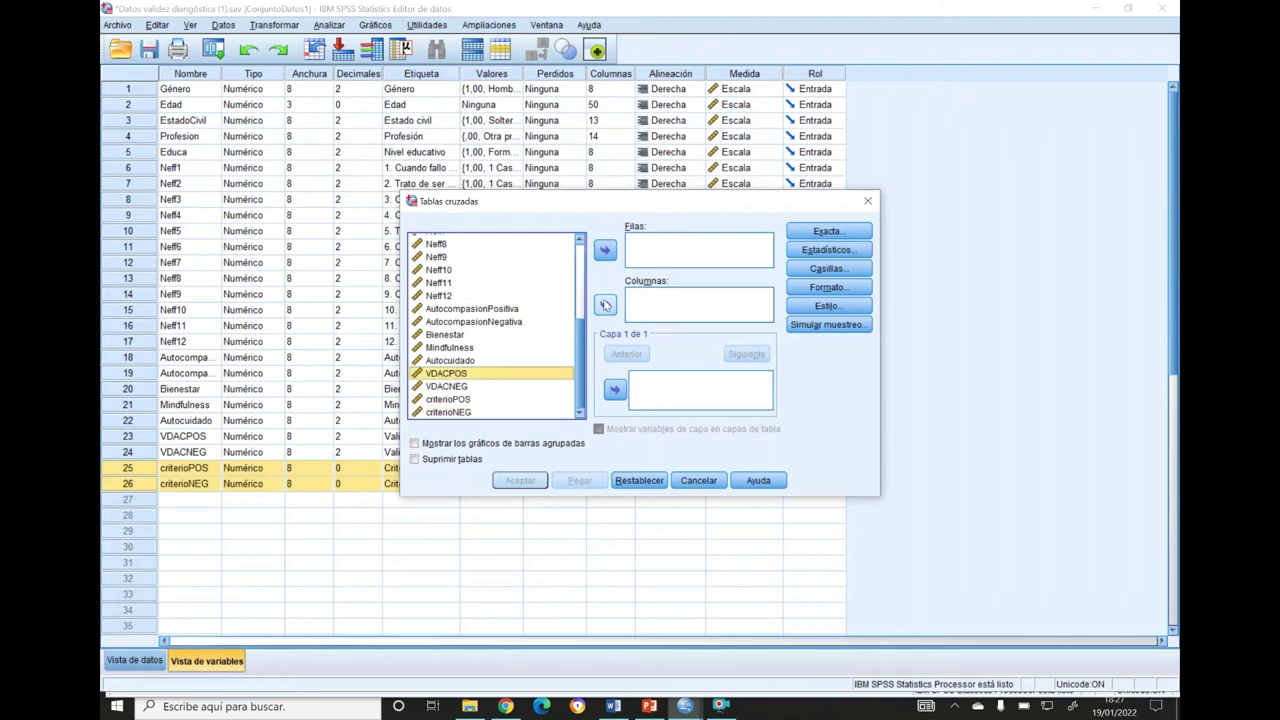
click(604, 305)
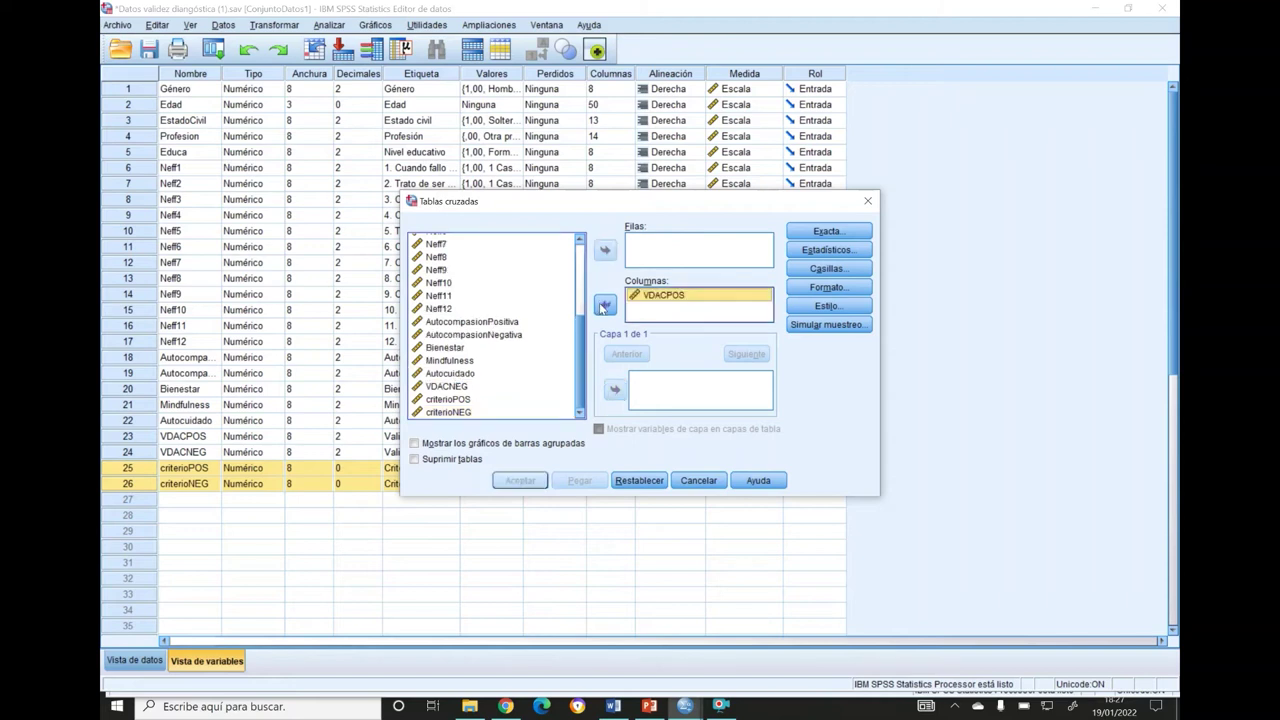
click(448, 399)
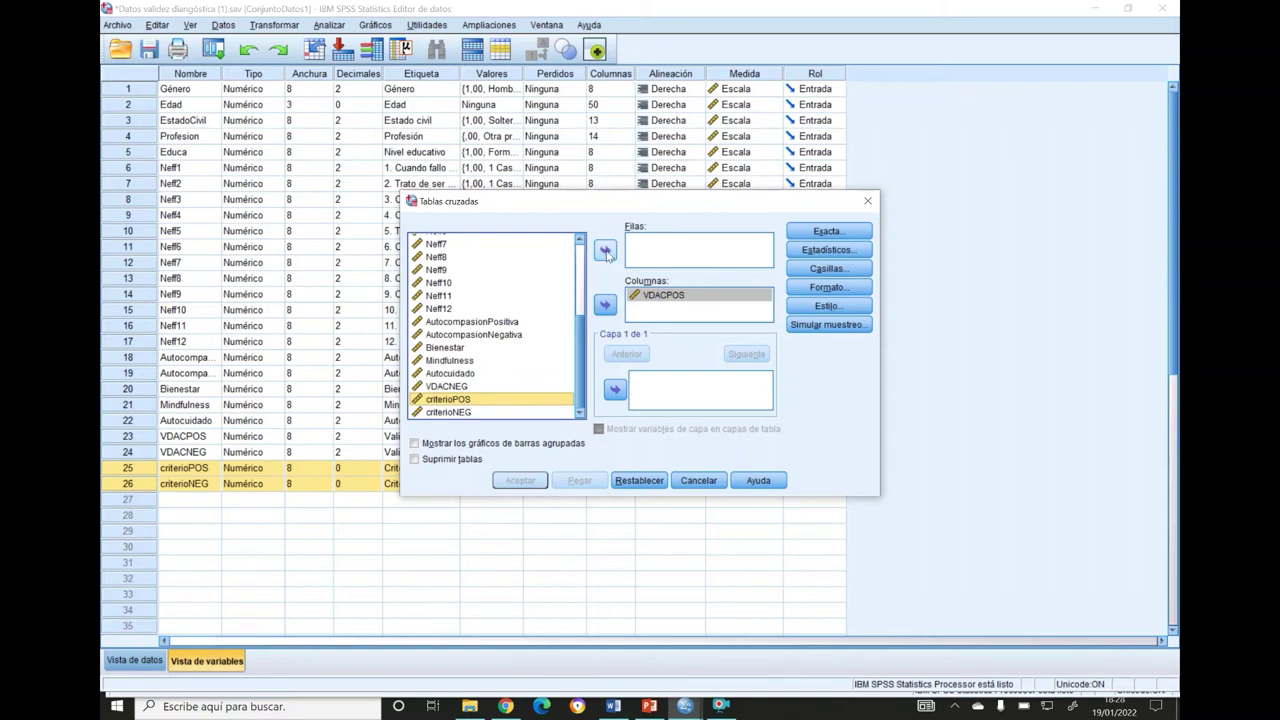
click(605, 251)
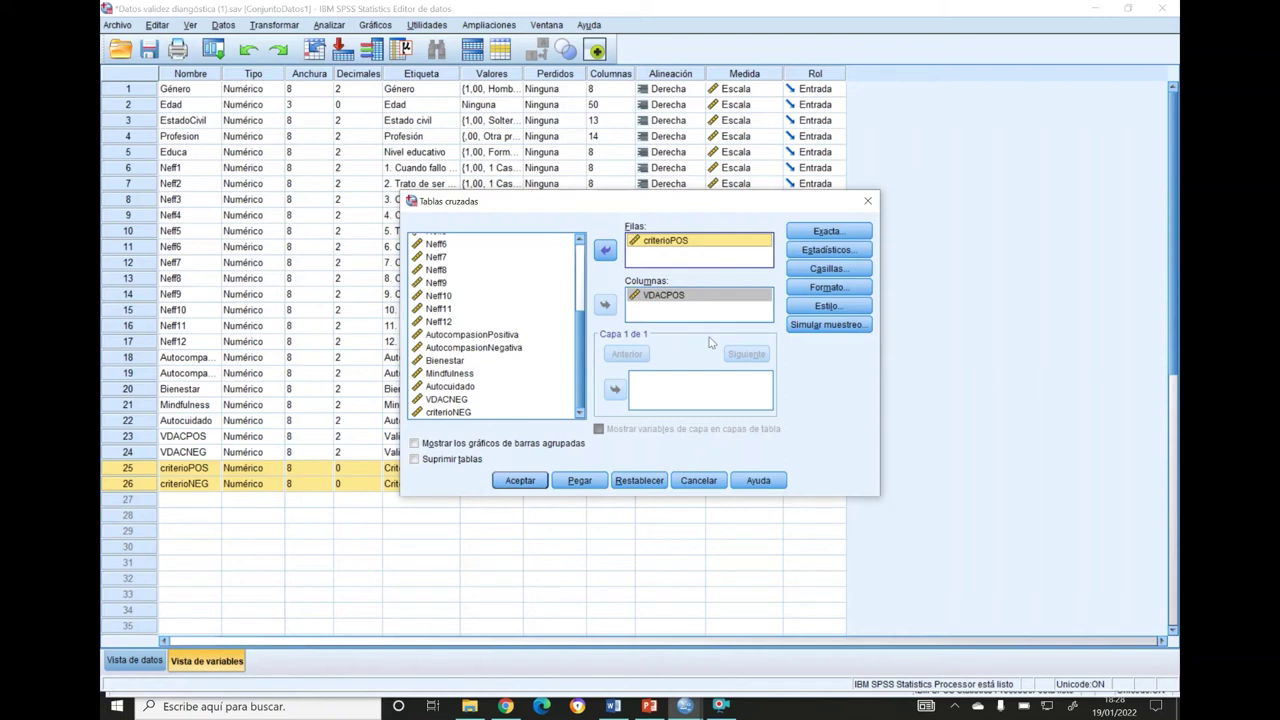
- Request the Chi-cuadrado and Phi y V de Cramer statistics for the crosstab
click(829, 251)
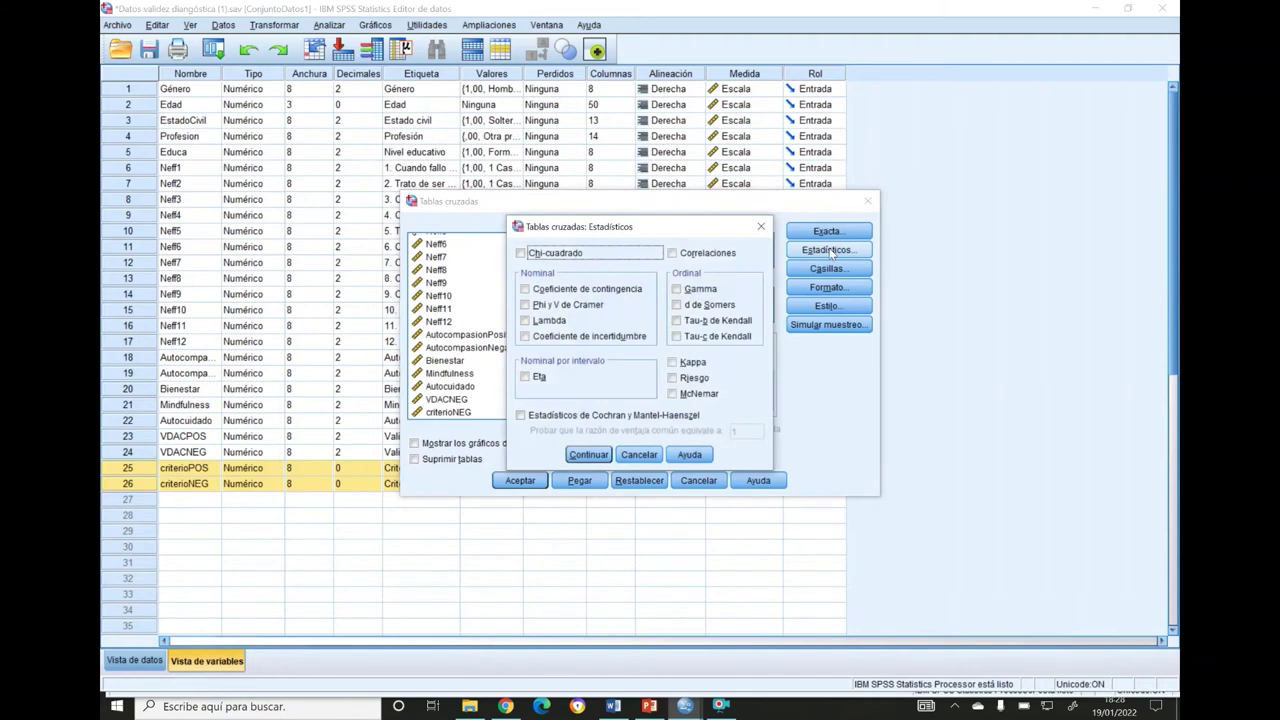
click(587, 254)
click(546, 309)
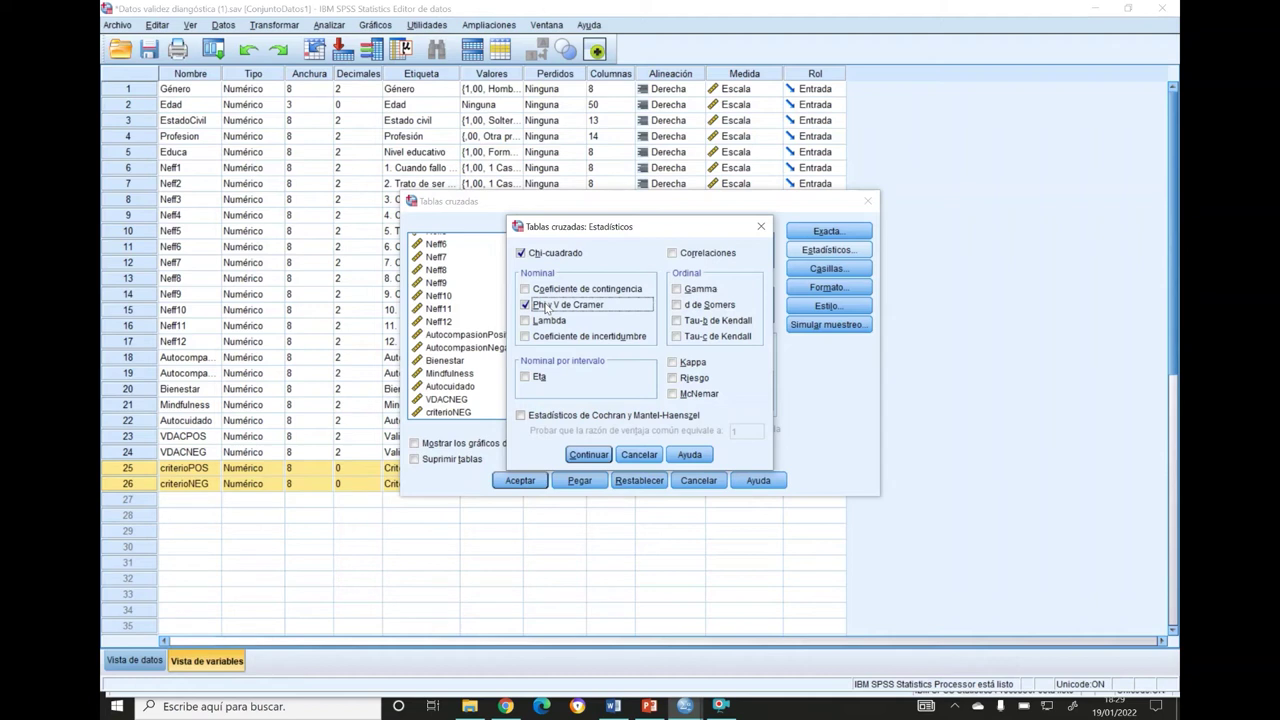
click(585, 455)
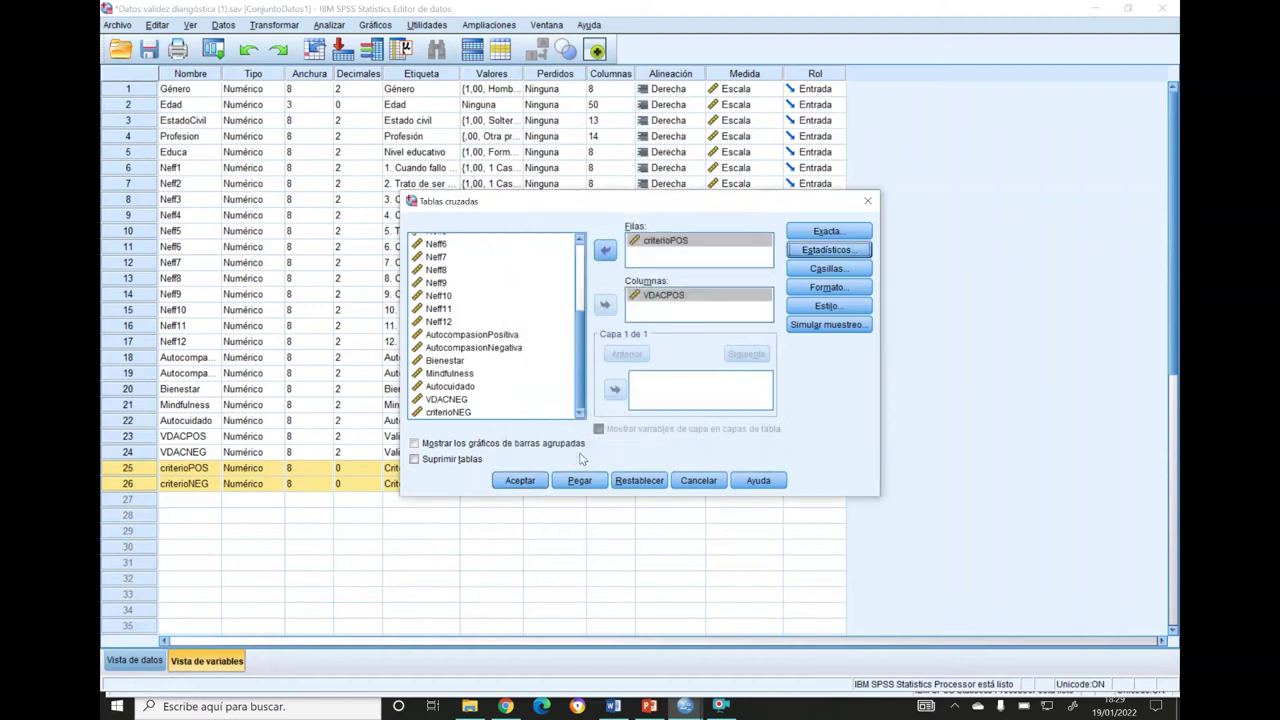
- Add total percentages to the crosstab cells and run the criterioPOS by VDACPOS analysis
click(805, 272)
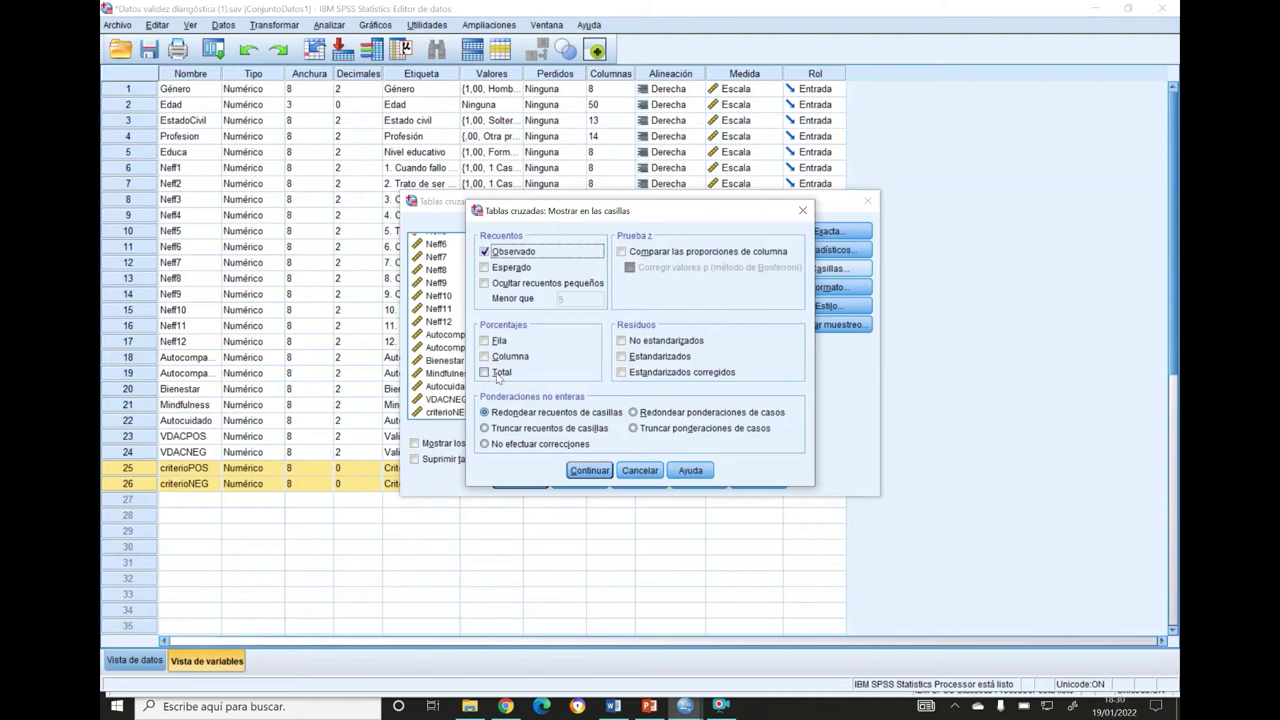
click(493, 378)
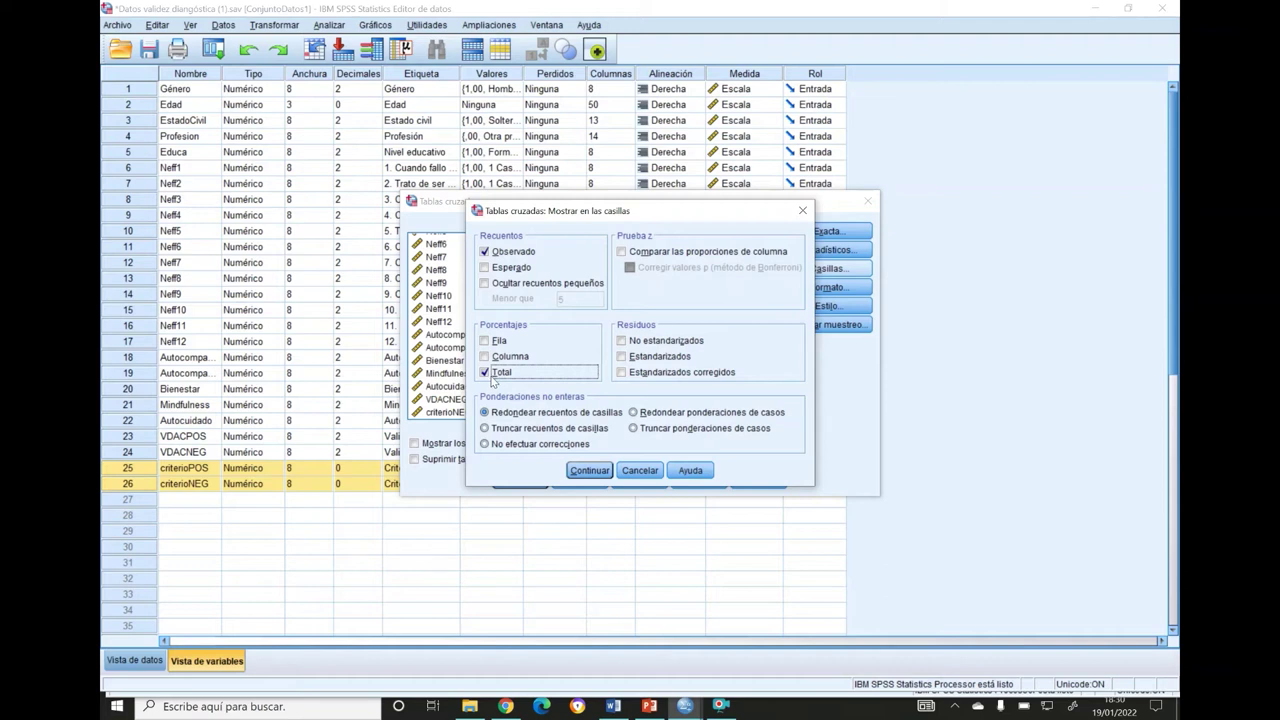
click(587, 470)
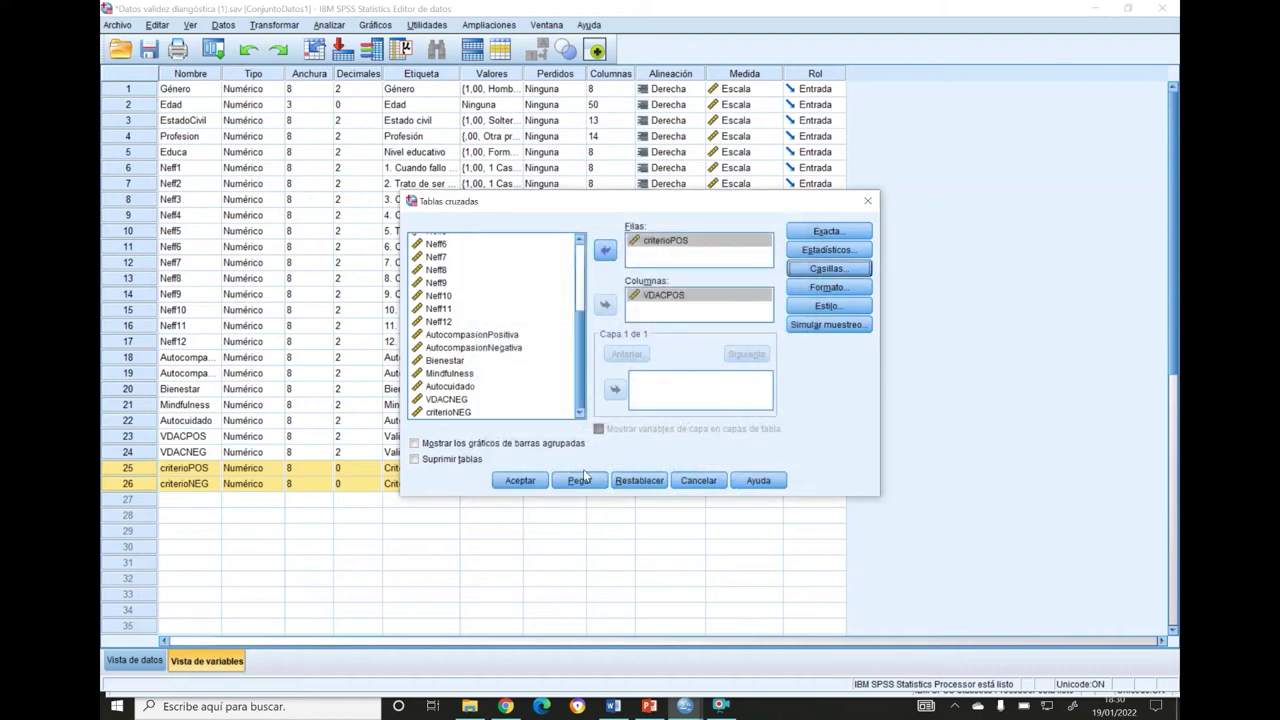
click(521, 481)
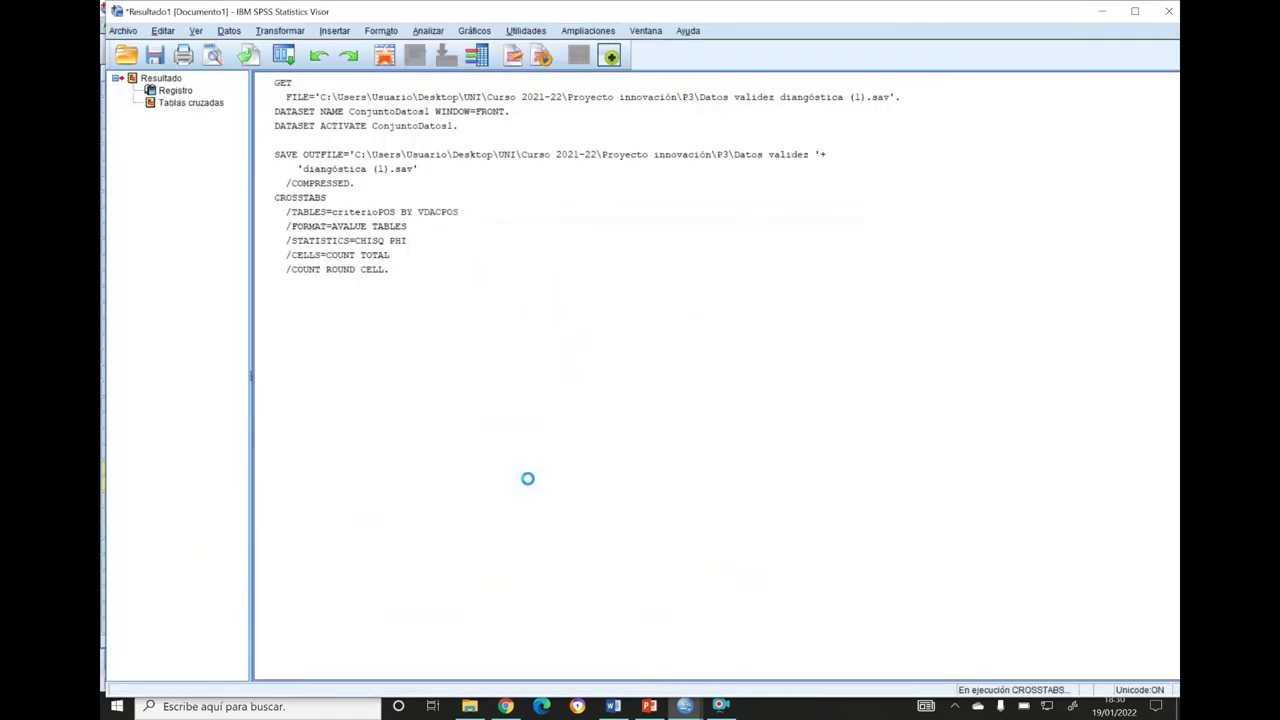
- Return to the data editor, reopen the crosstabs setup and remove criterioPOS from the rows and VDACPOS from the columns
click(1099, 12)
click(335, 25)
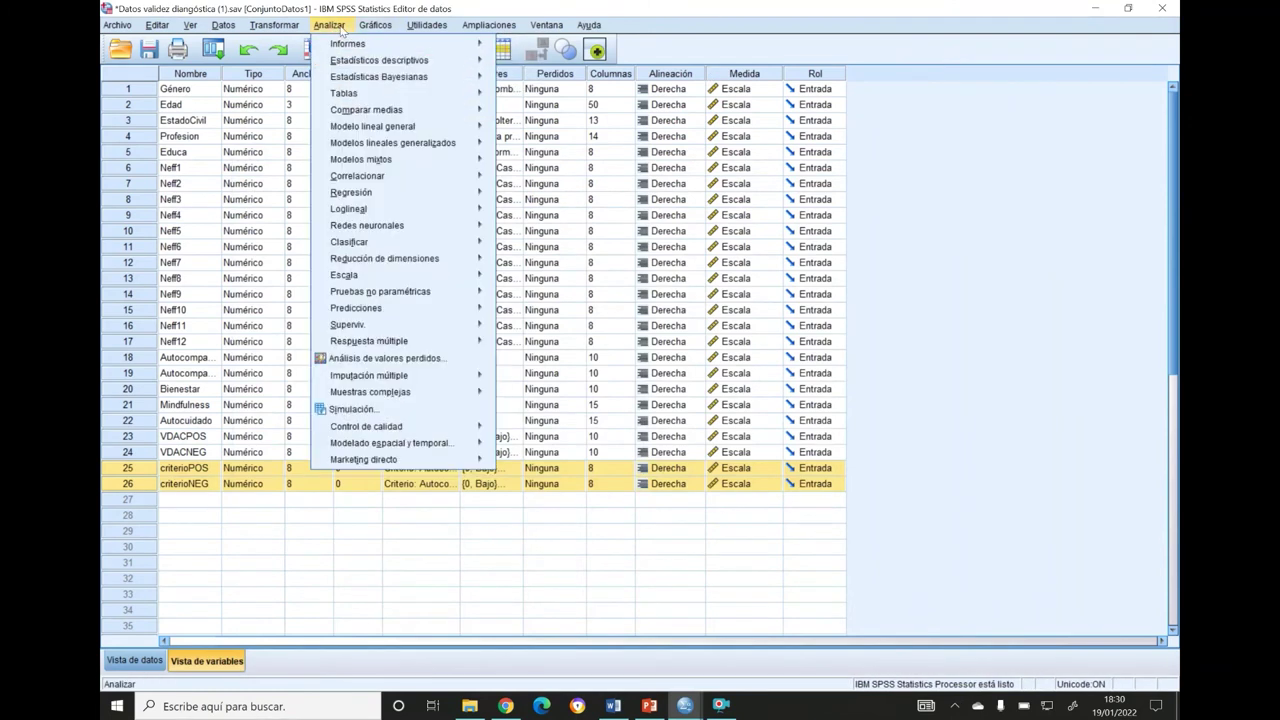
mouse_move(396, 64)
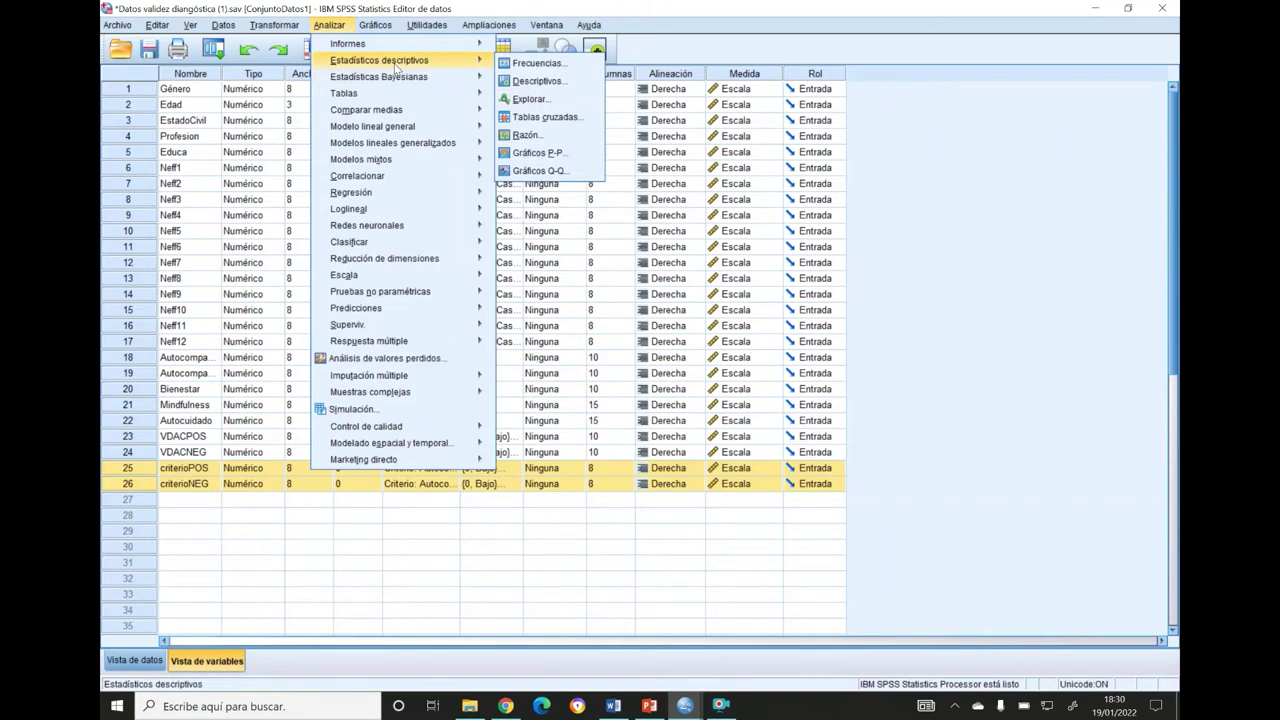
click(545, 117)
click(660, 242)
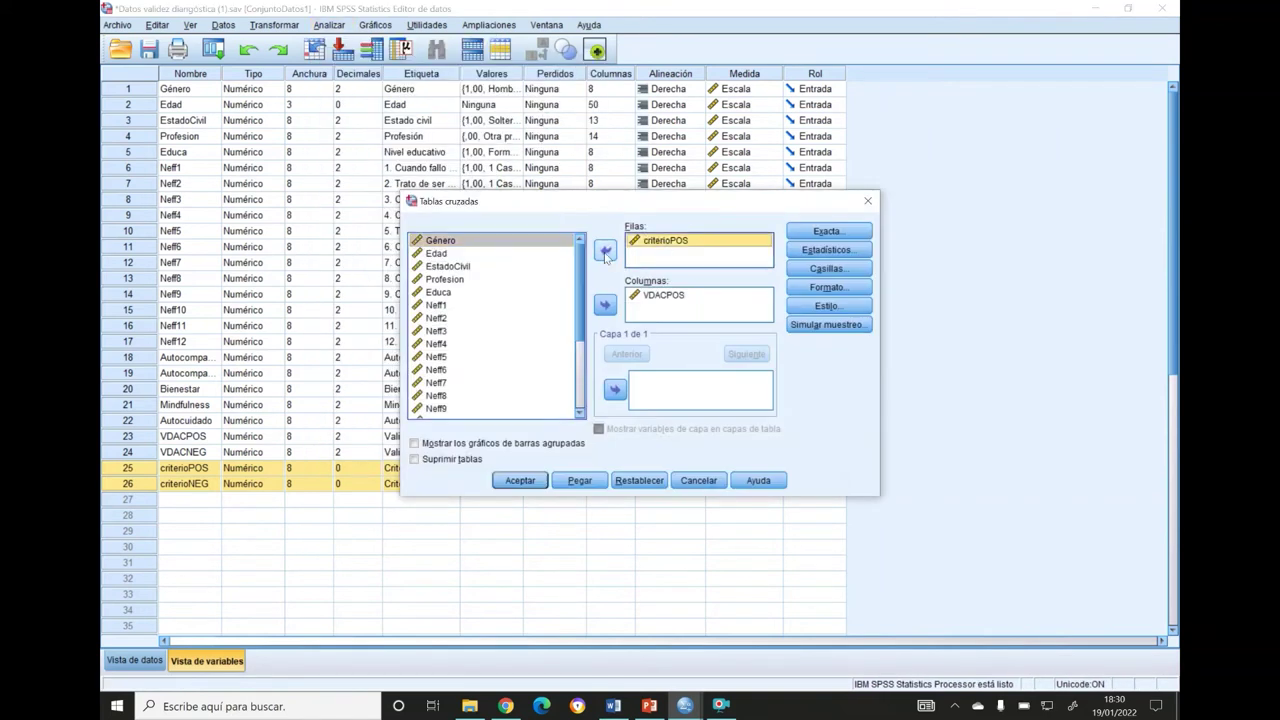
click(605, 252)
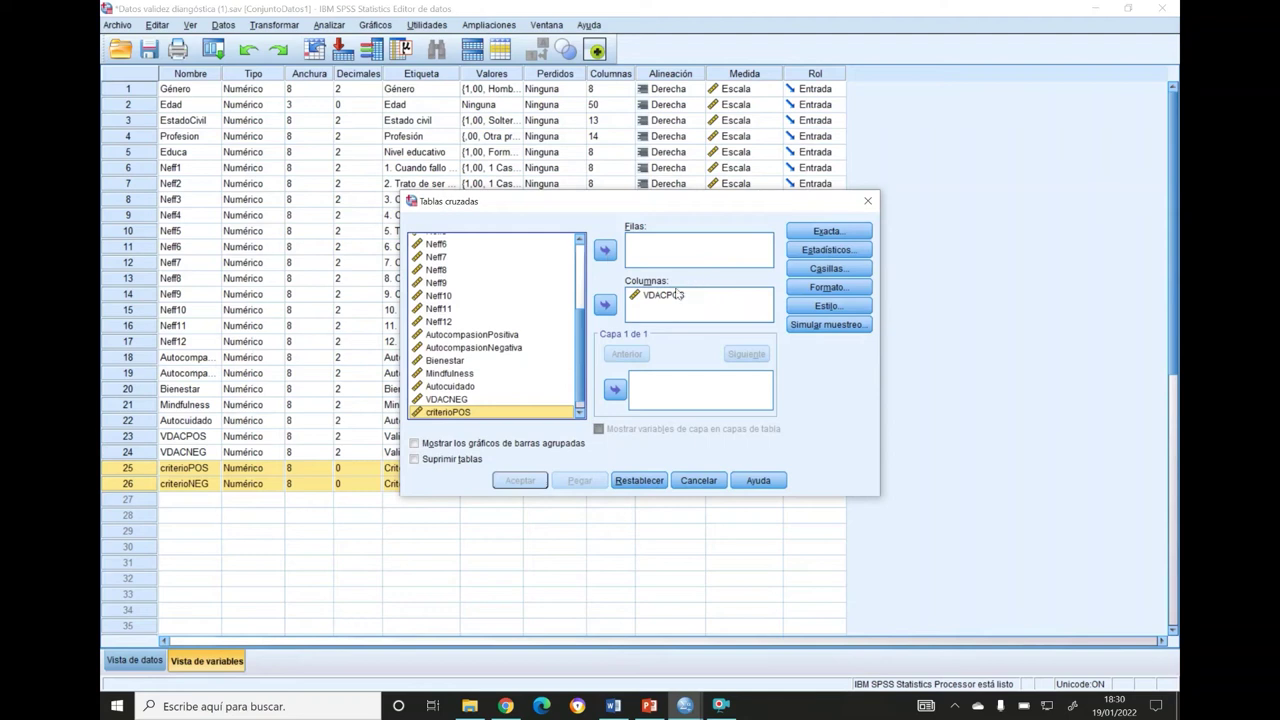
click(677, 300)
click(605, 304)
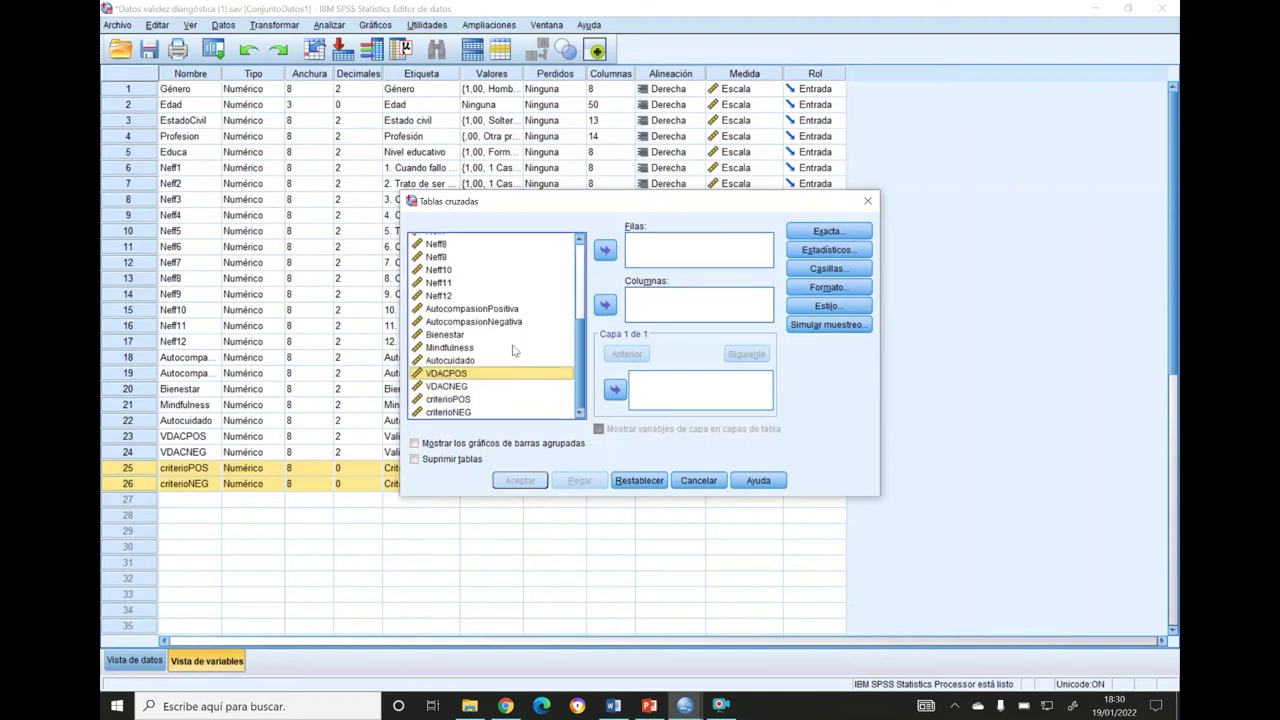
- Assign VDACNEG to the crosstab's columns and criterioNEG to its rows
click(466, 386)
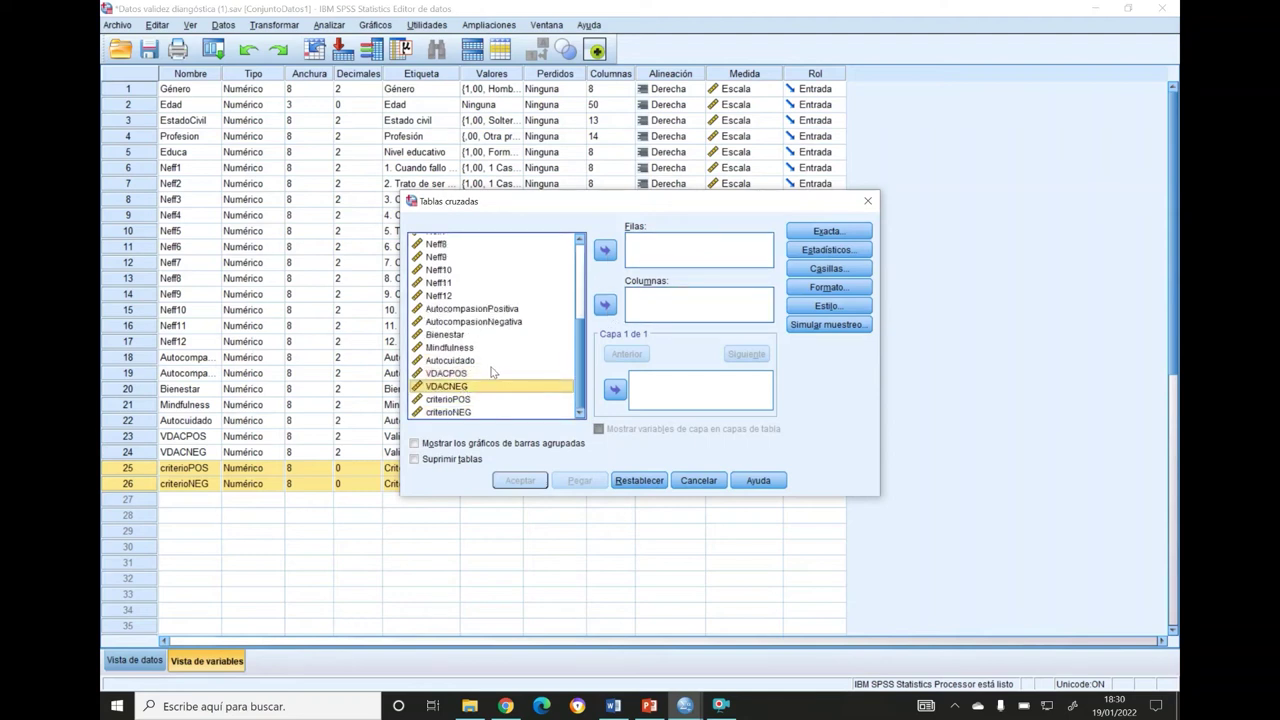
click(605, 304)
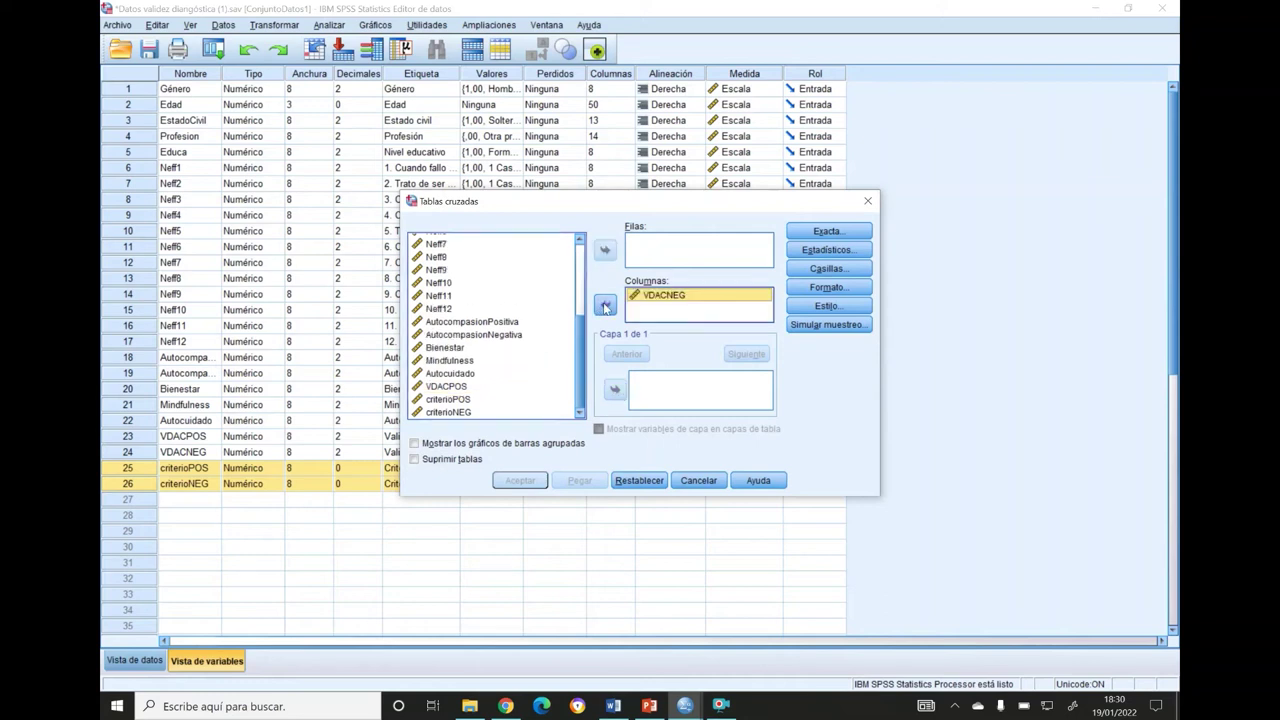
click(449, 412)
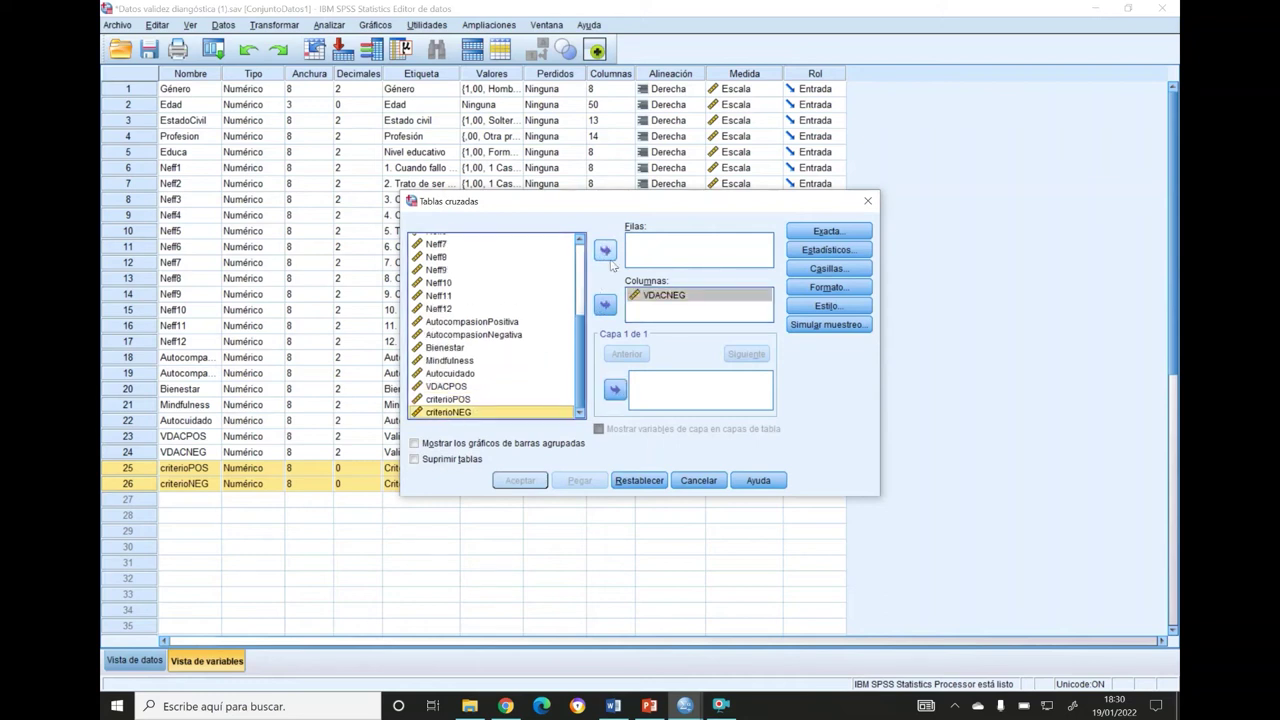
click(608, 251)
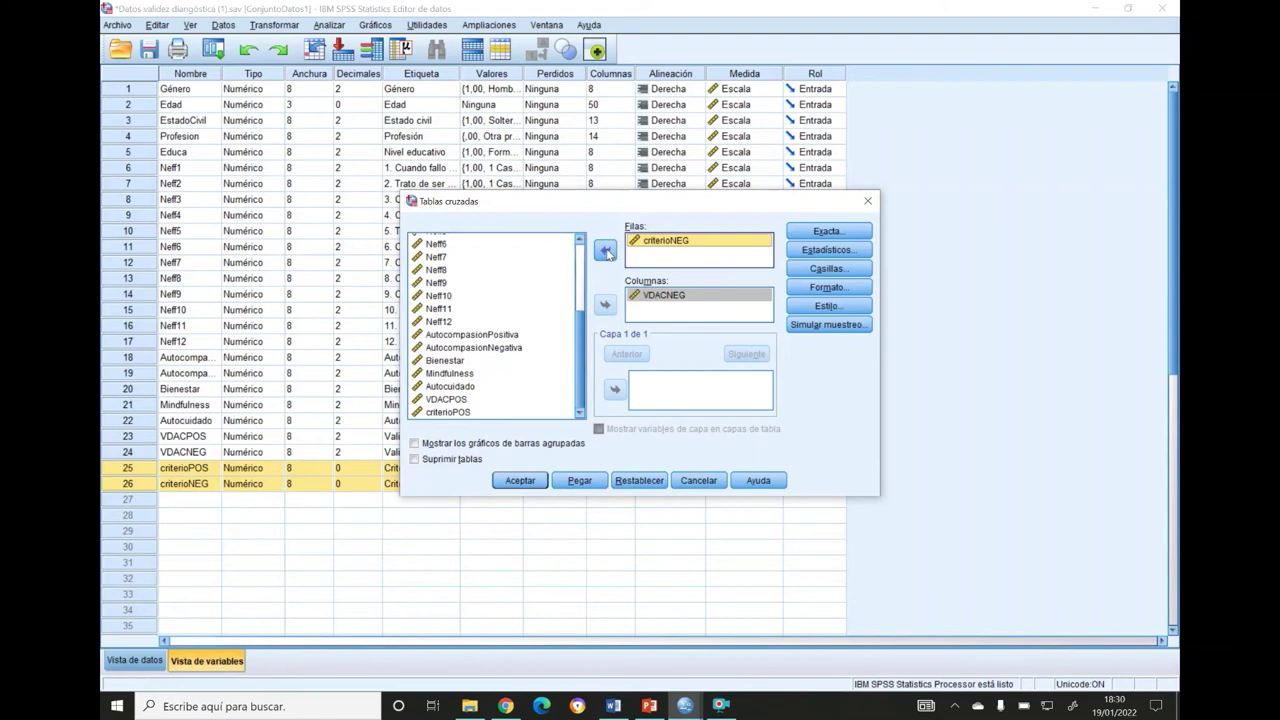
- Review the statistics and cell display options, and run the criterioNEG by VDACNEG crosstab
click(853, 251)
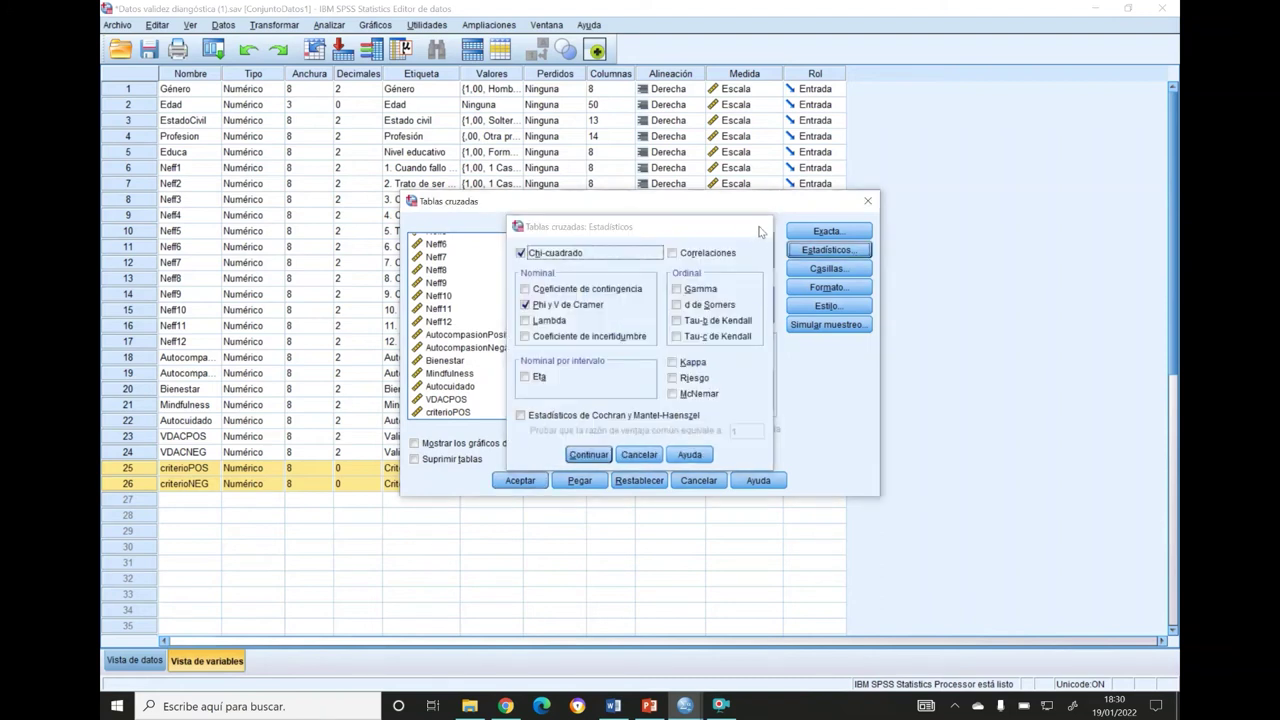
click(760, 228)
click(808, 271)
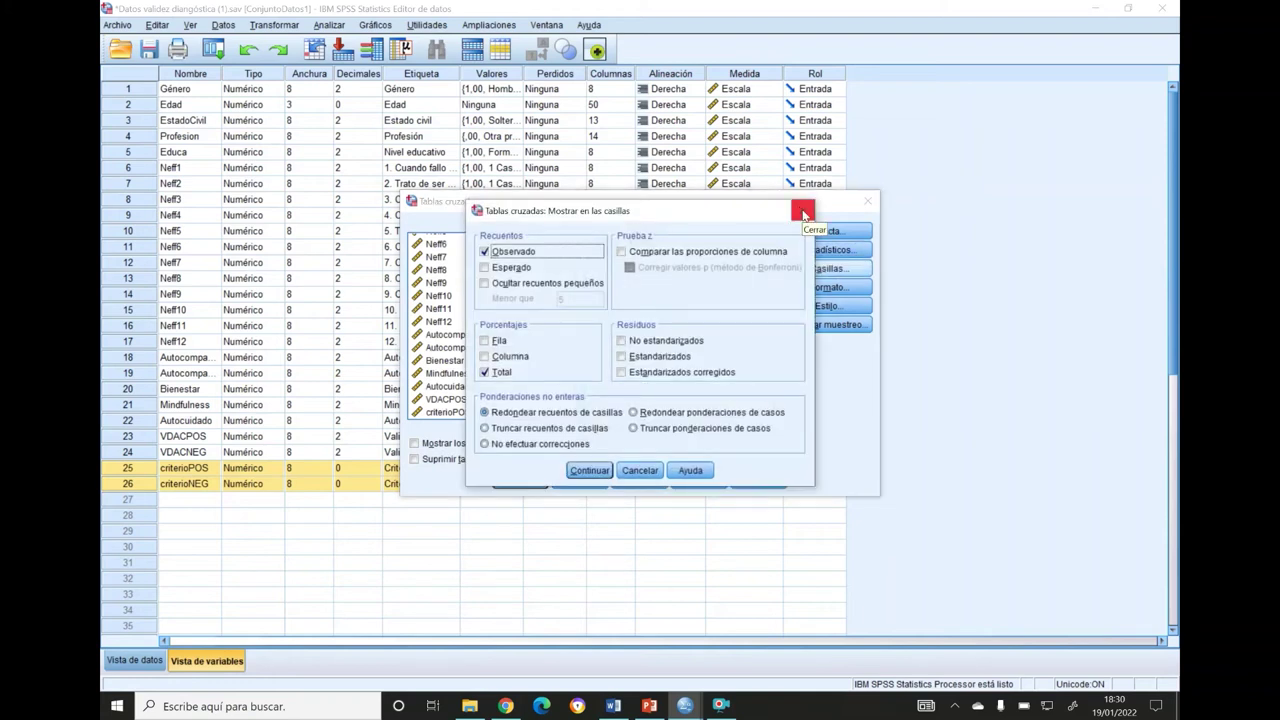
click(803, 213)
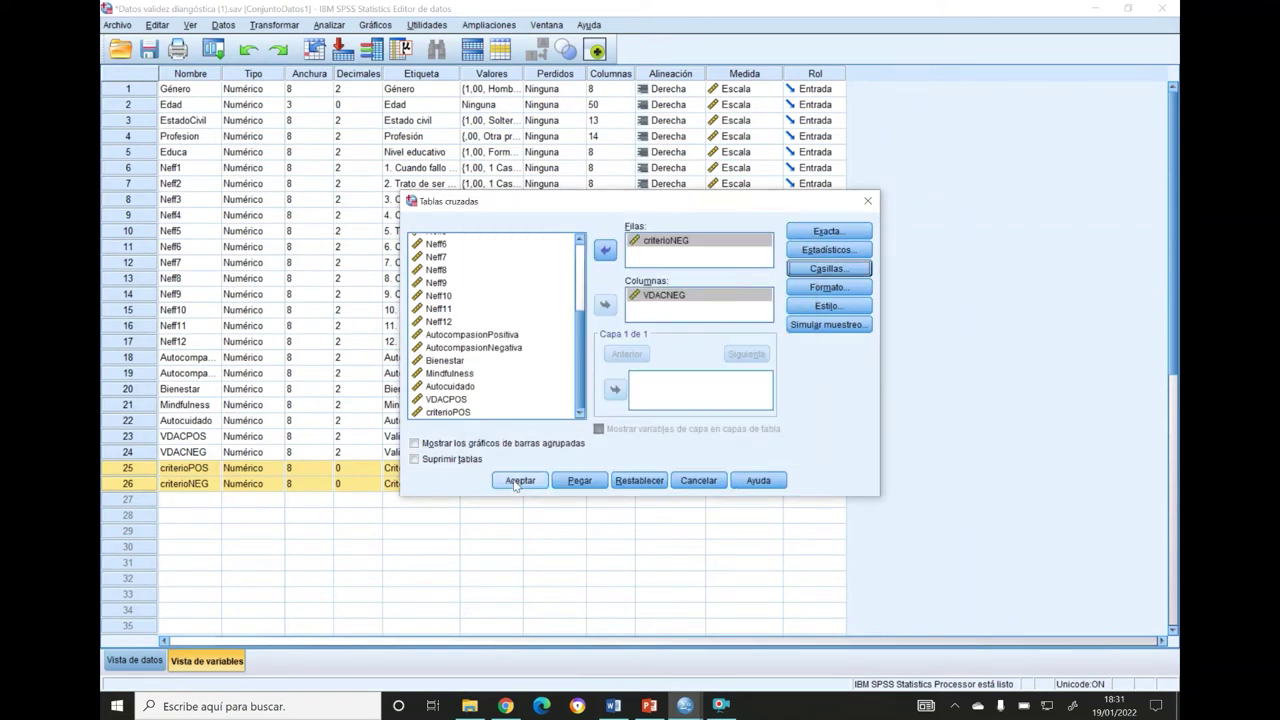
click(519, 481)
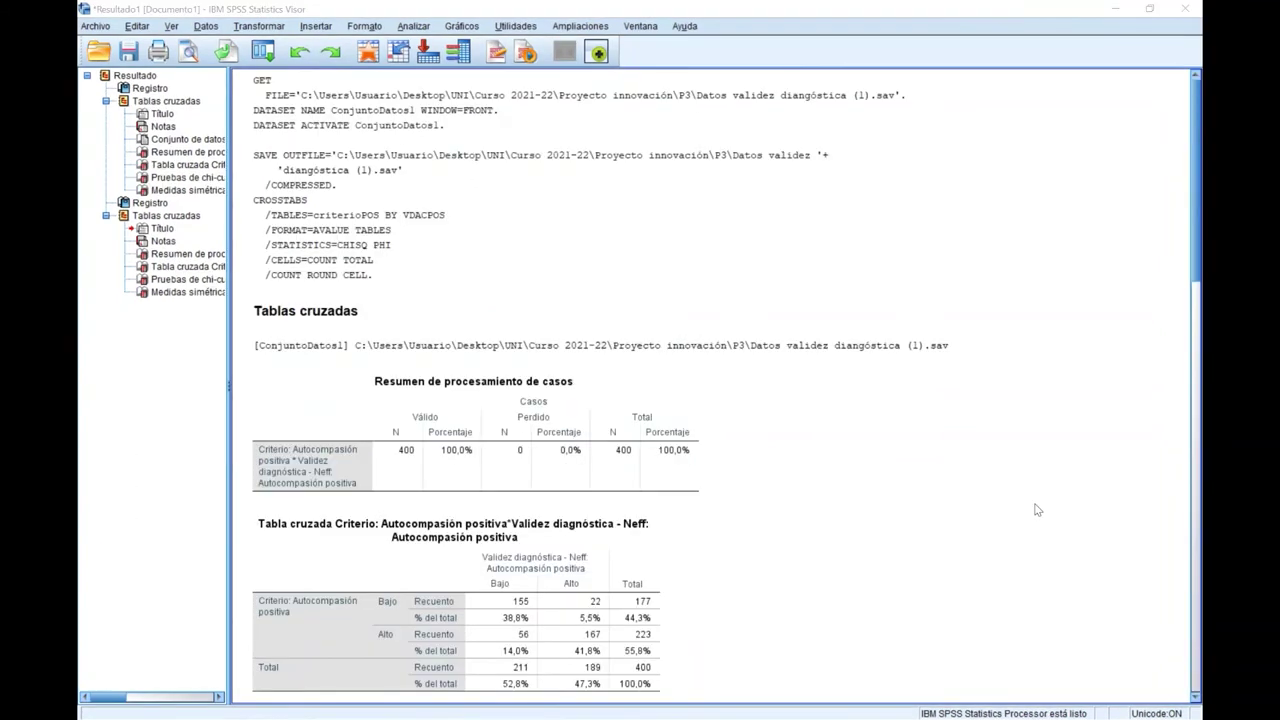
- Examine the counts and total percentages in the positive self-compassion crosstab of criterion against diagnostic validity in the output
scroll(1037, 510, down, 3)
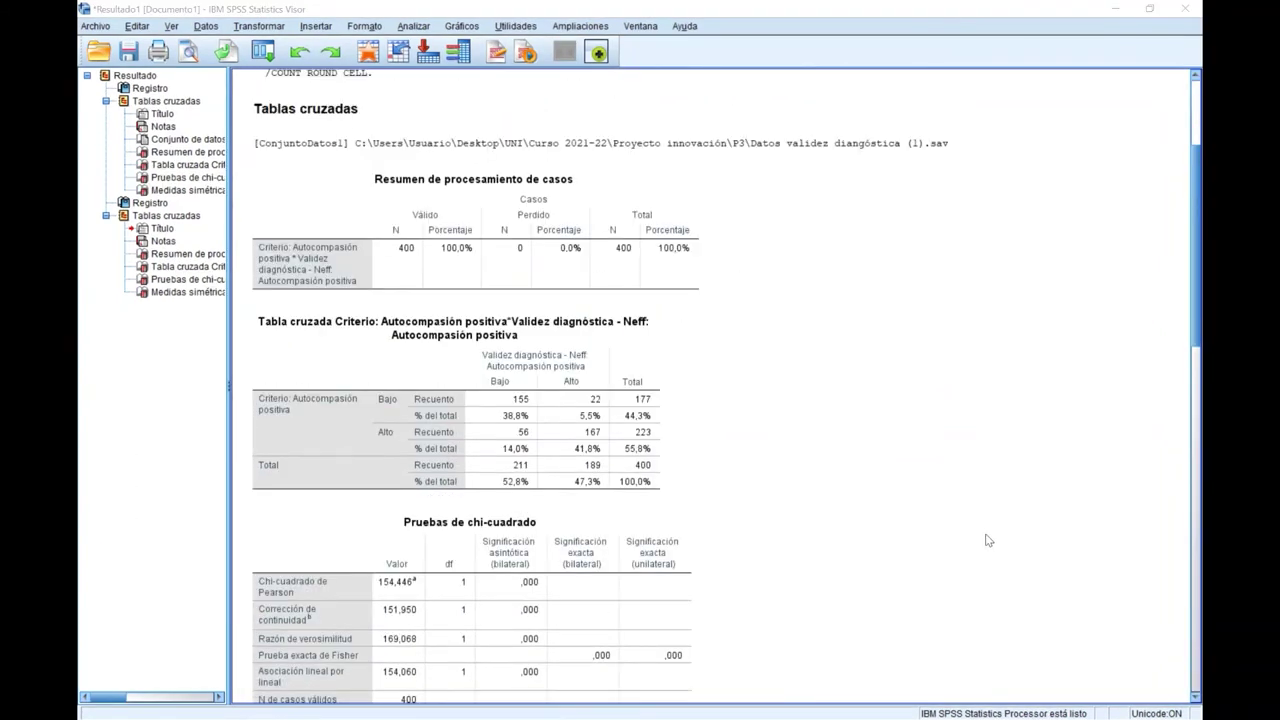
click(462, 419)
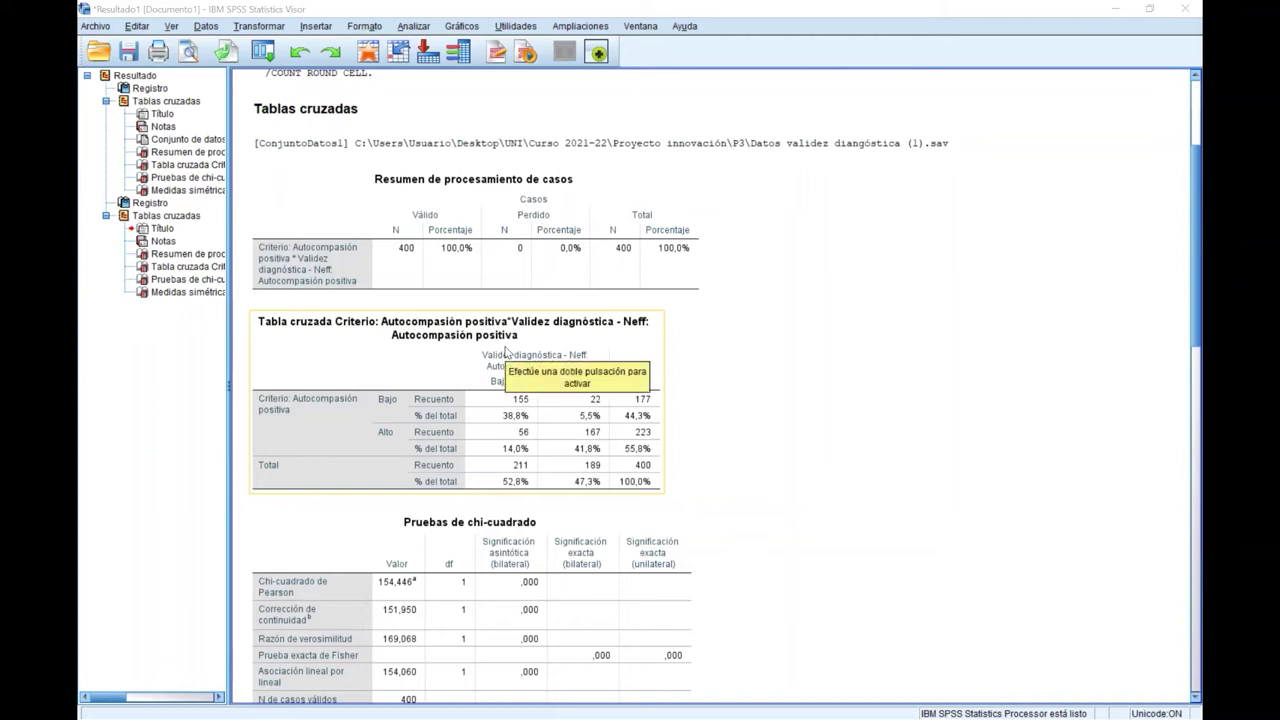
click(694, 372)
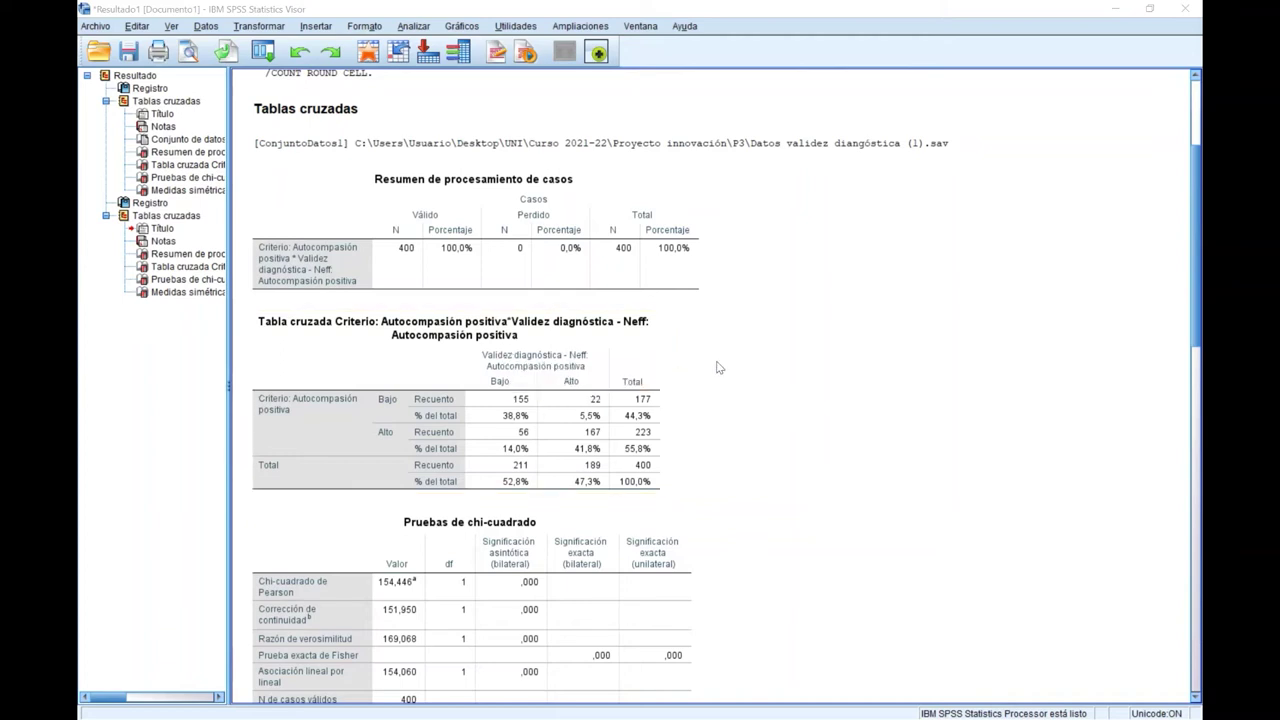
click(438, 357)
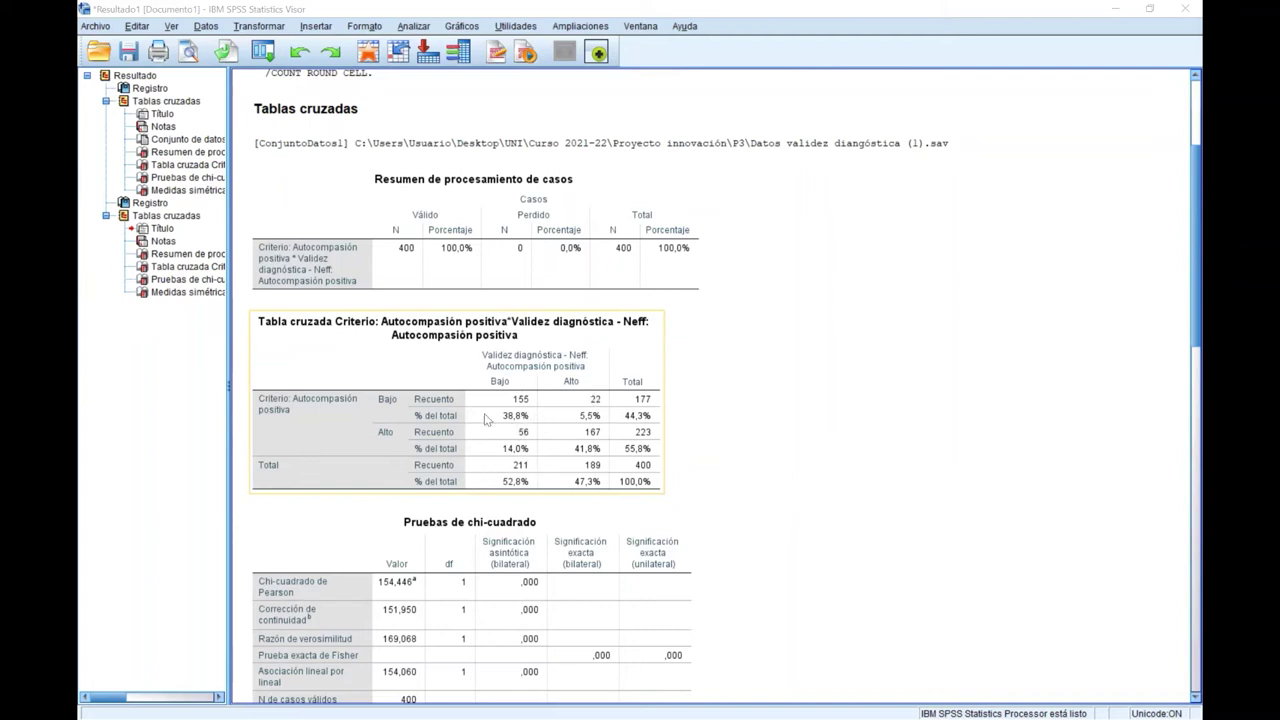
click(706, 456)
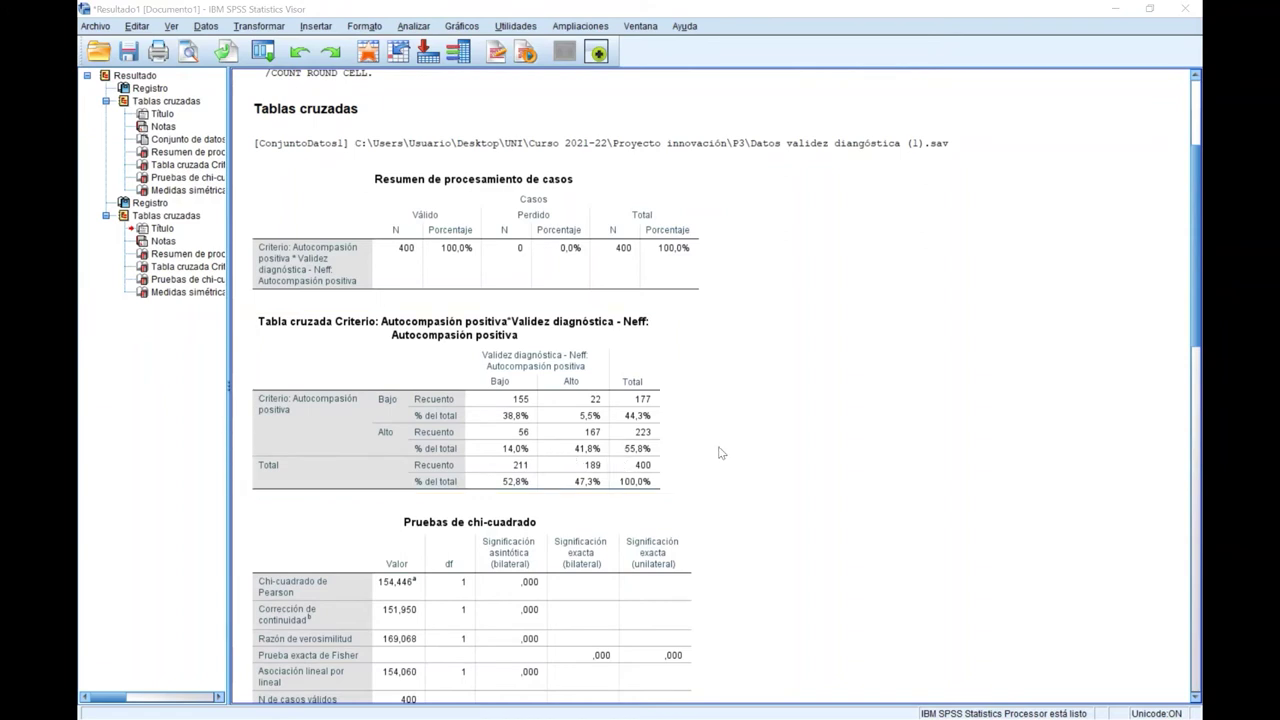
click(640, 456)
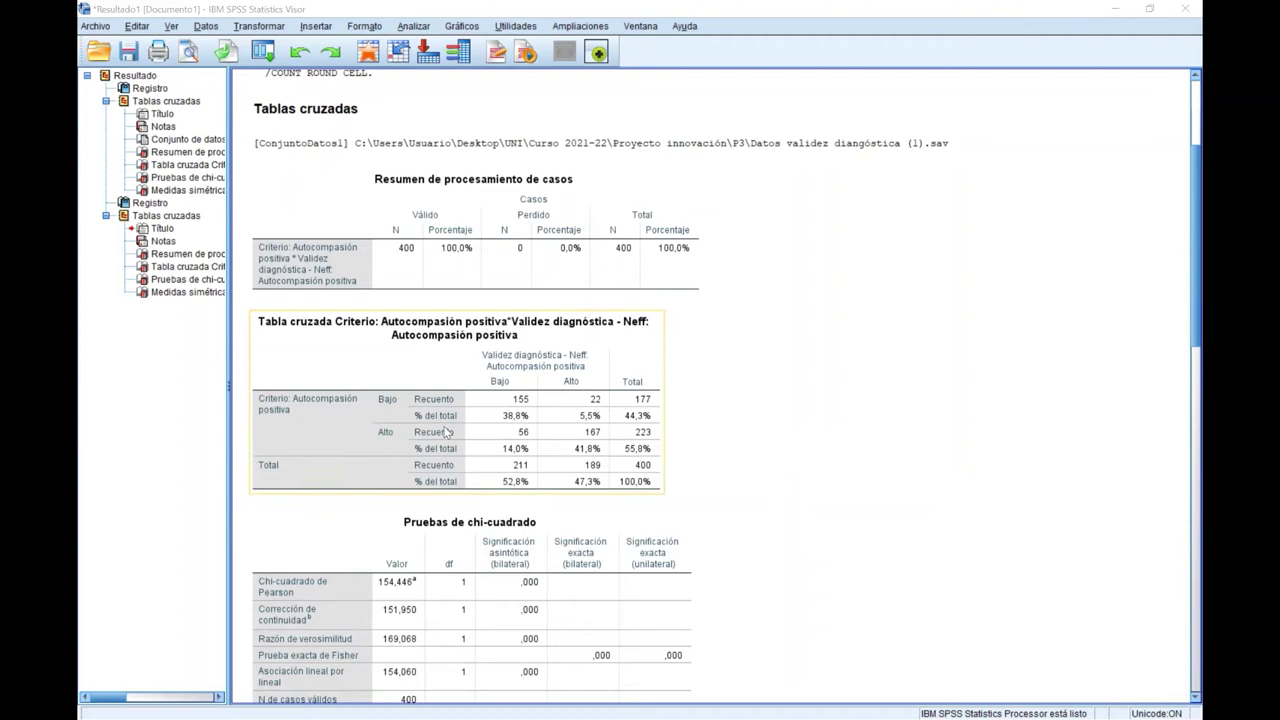
scroll(446, 432, down, 1)
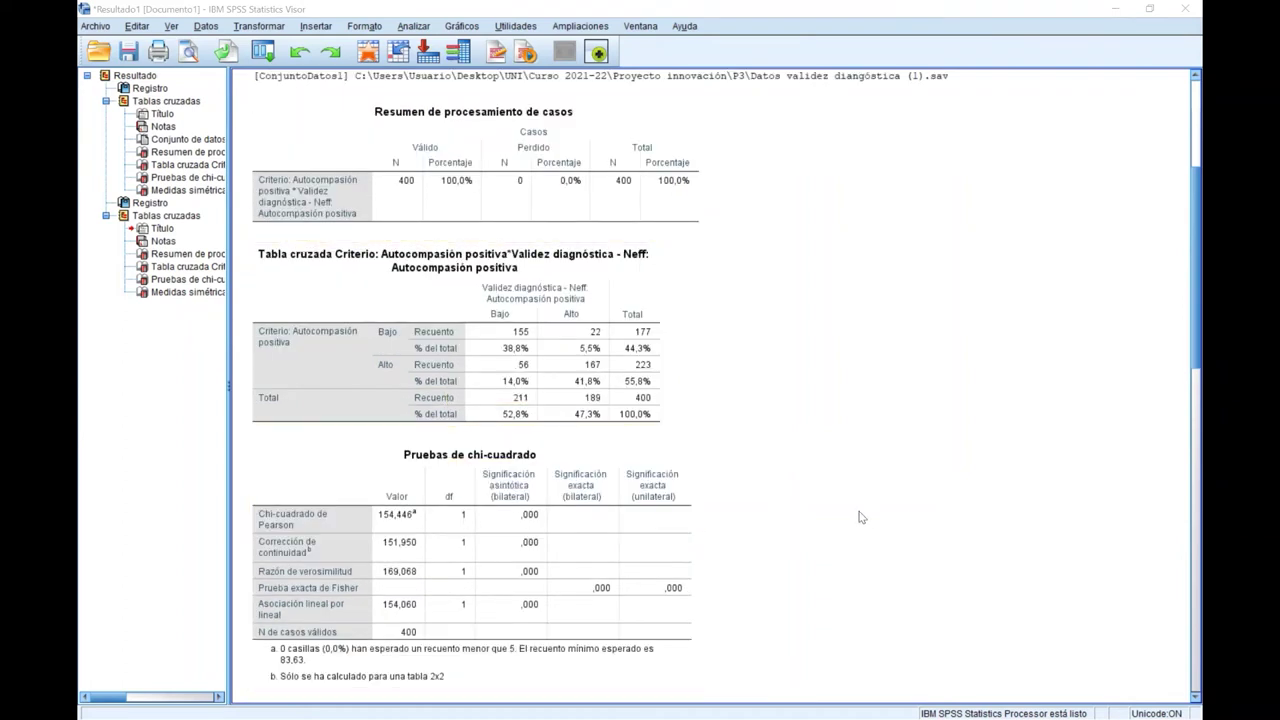